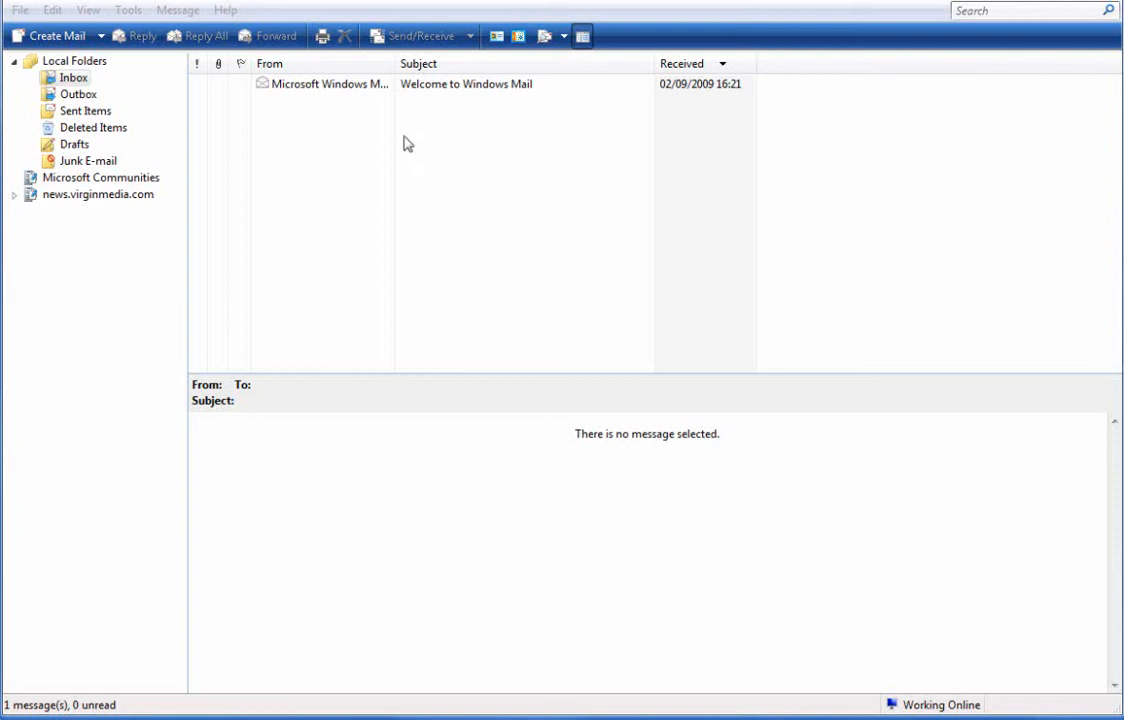
- From Tools > Accounts, add a new account of type E-mail Account
{"action": "left_click", "coordinate": [338, 199]}
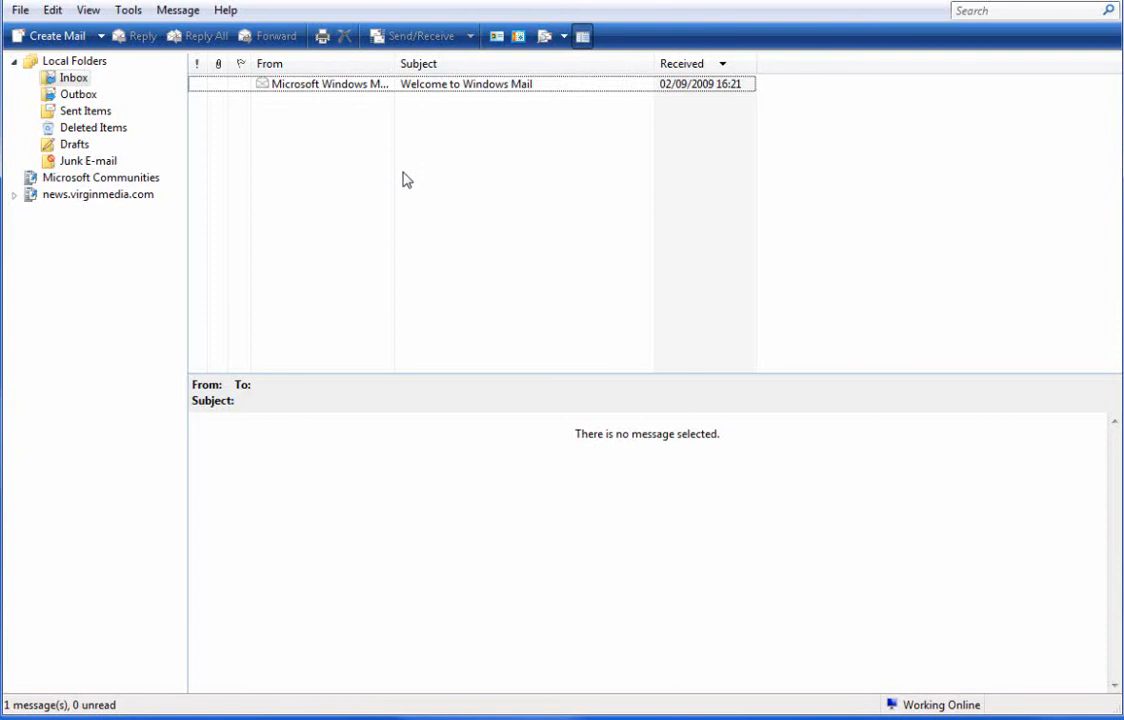
{"action": "left_click", "coordinate": [128, 11]}
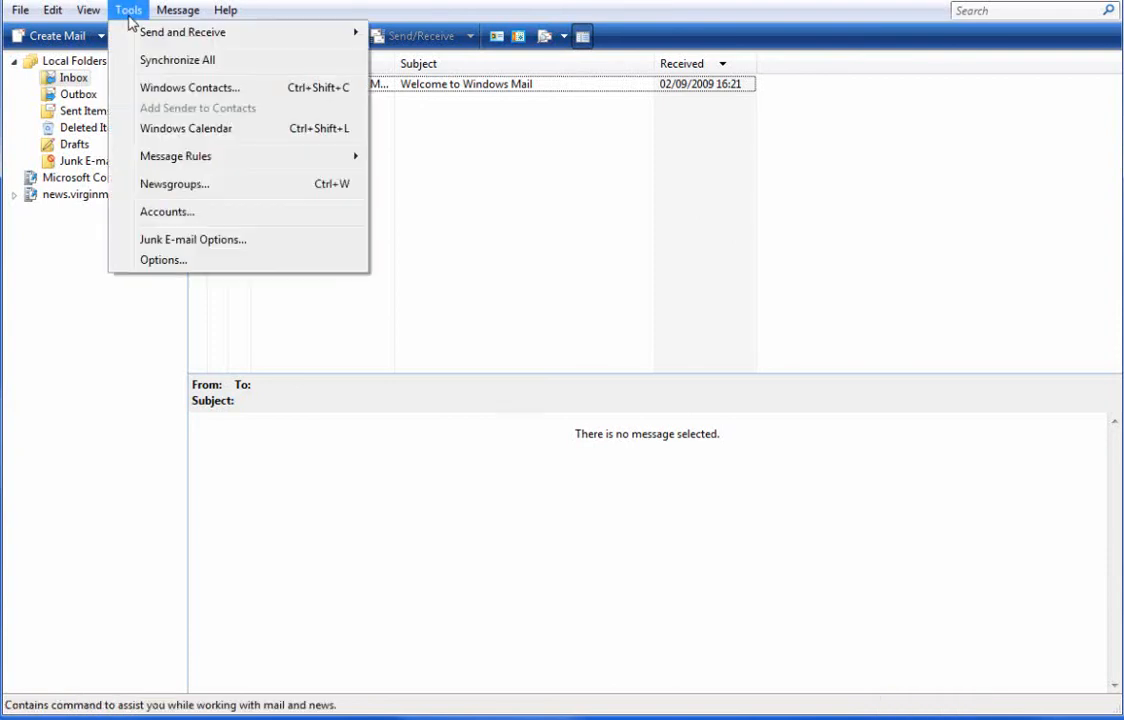
{"action": "left_click", "coordinate": [175, 214]}
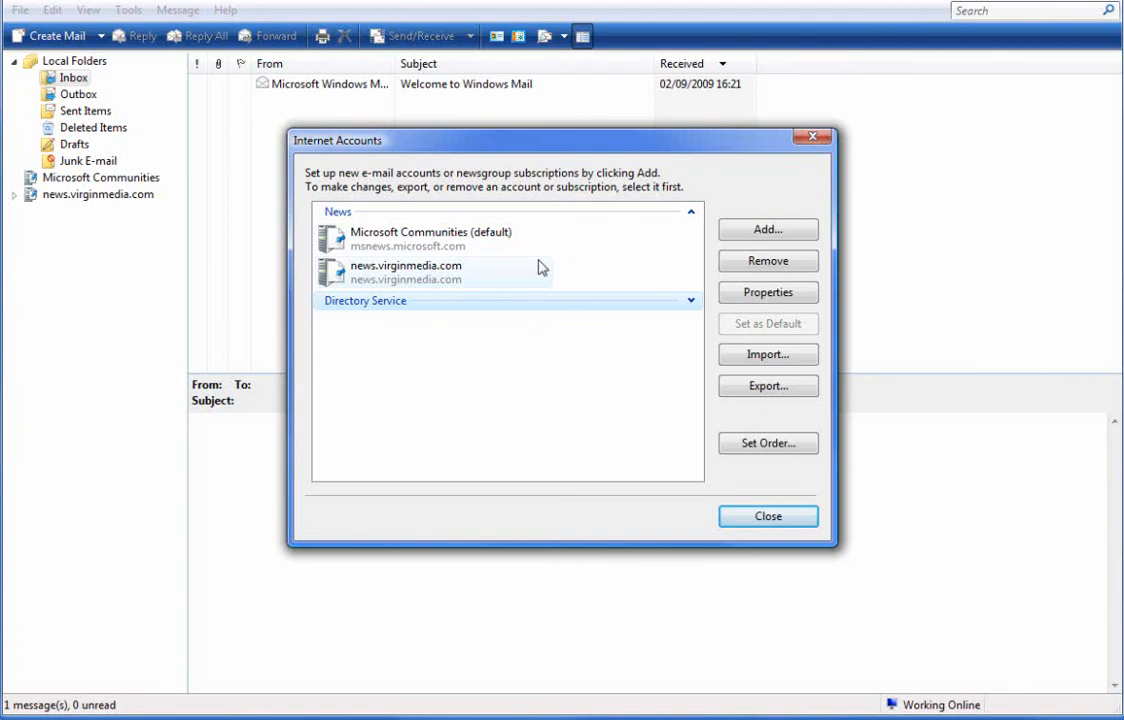
{"action": "left_click", "coordinate": [772, 233]}
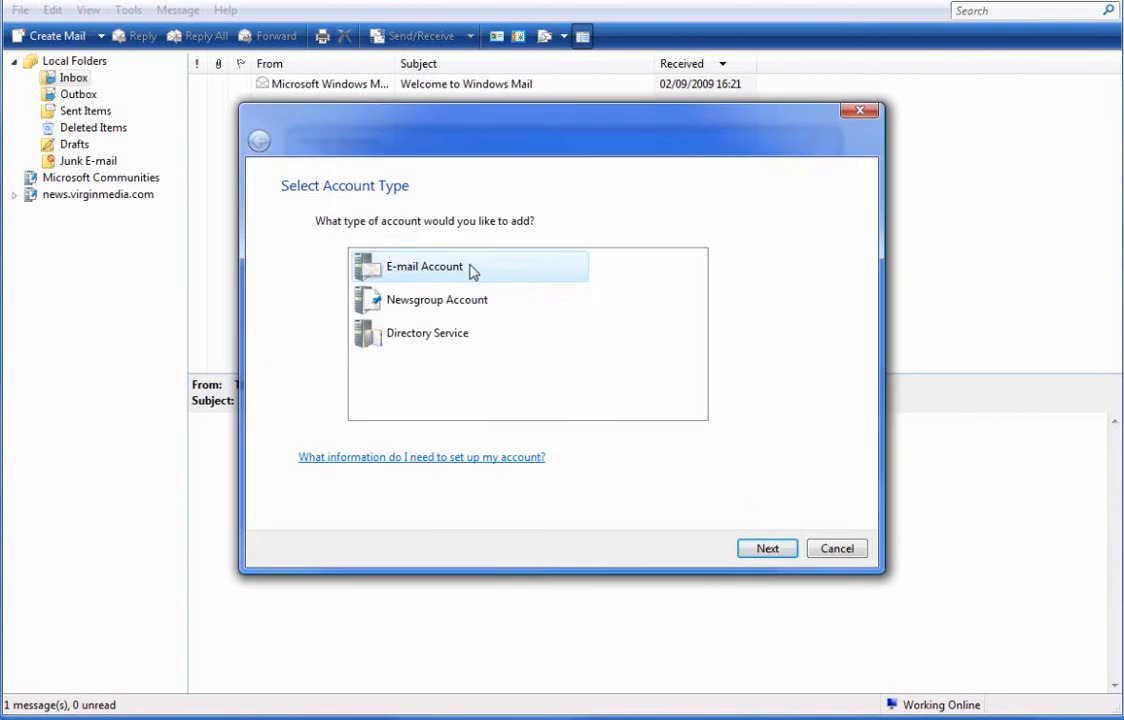
{"action": "left_click", "coordinate": [465, 267]}
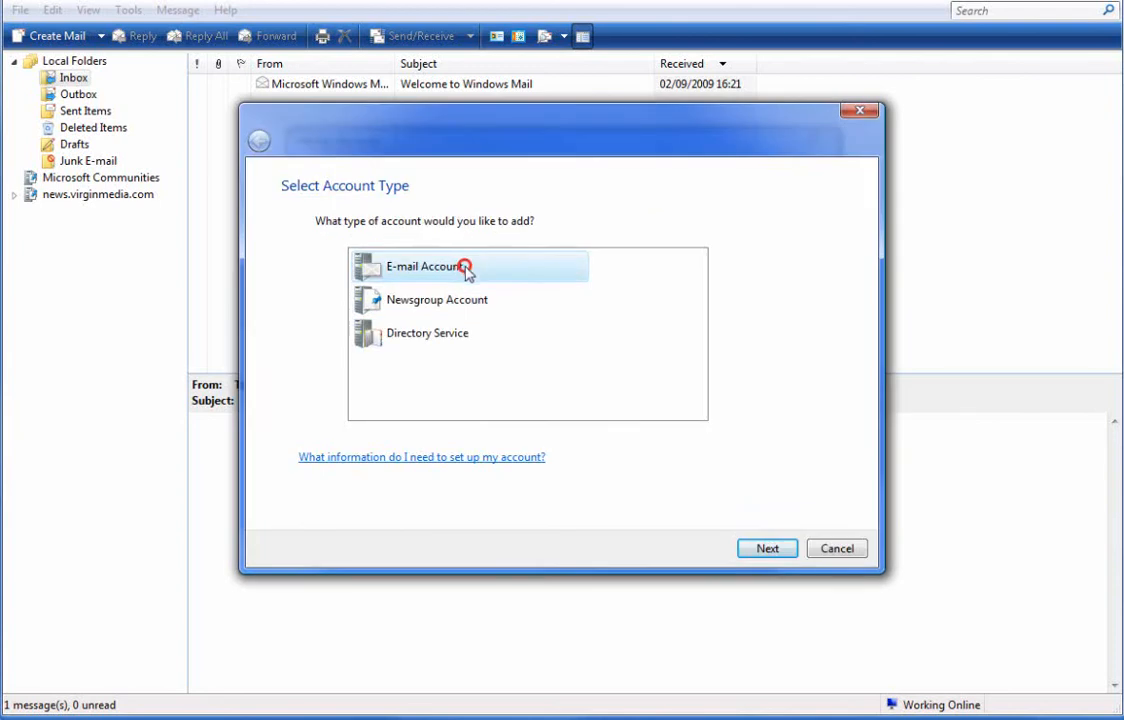
{"action": "left_click", "coordinate": [769, 548]}
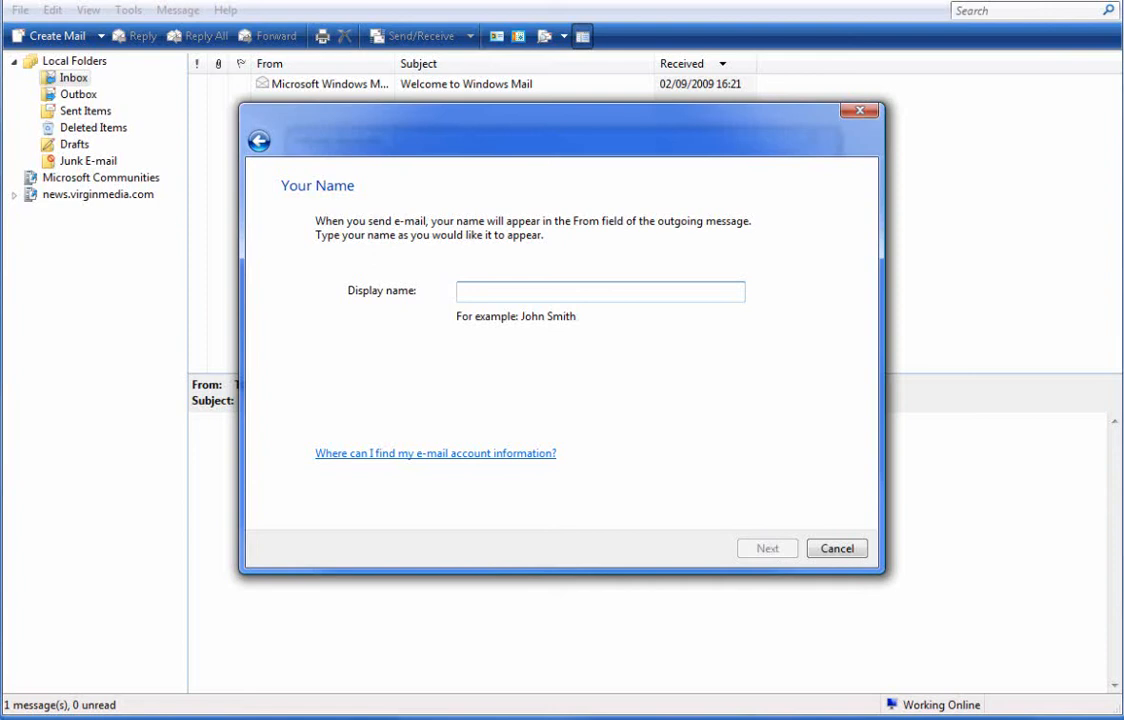
- Settle on 'Test Account' as the display name after trying other names, and continue
{"action": "type", "text": "Sales"}
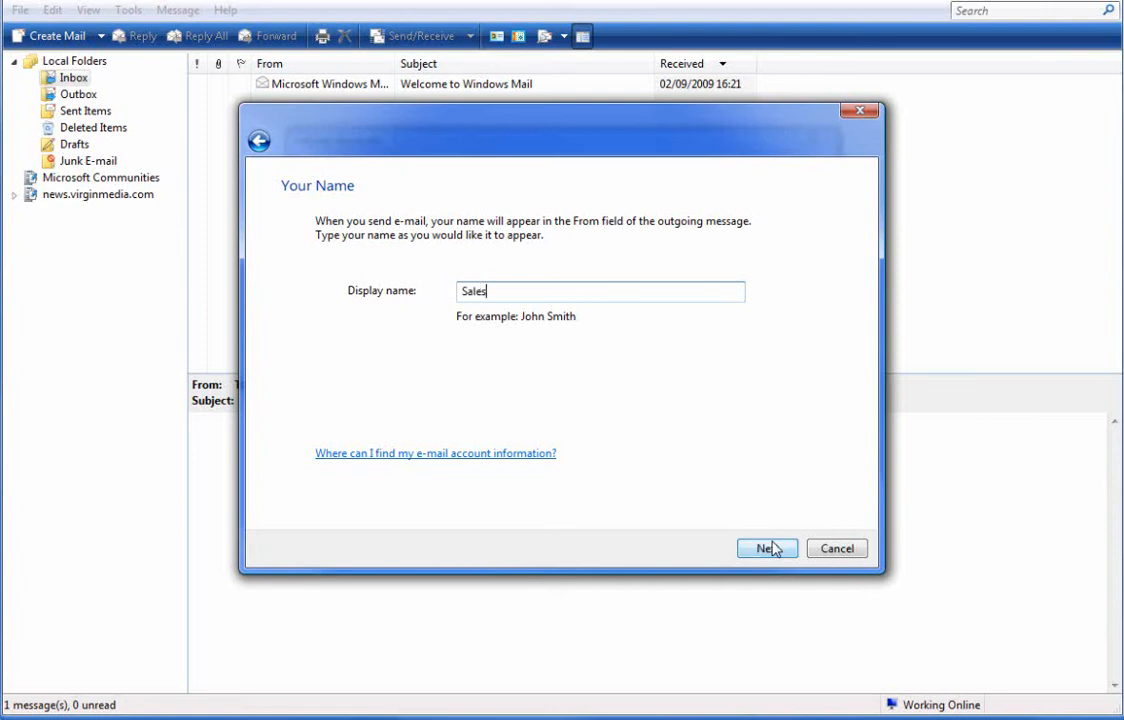
{"action": "key", "text": "BackSpace"}
{"action": "key", "text": "BackSpace"}
{"action": "key", "text": "BackSpace"}
{"action": "key", "text": "BackSpace"}
{"action": "key", "text": "BackSpace"}
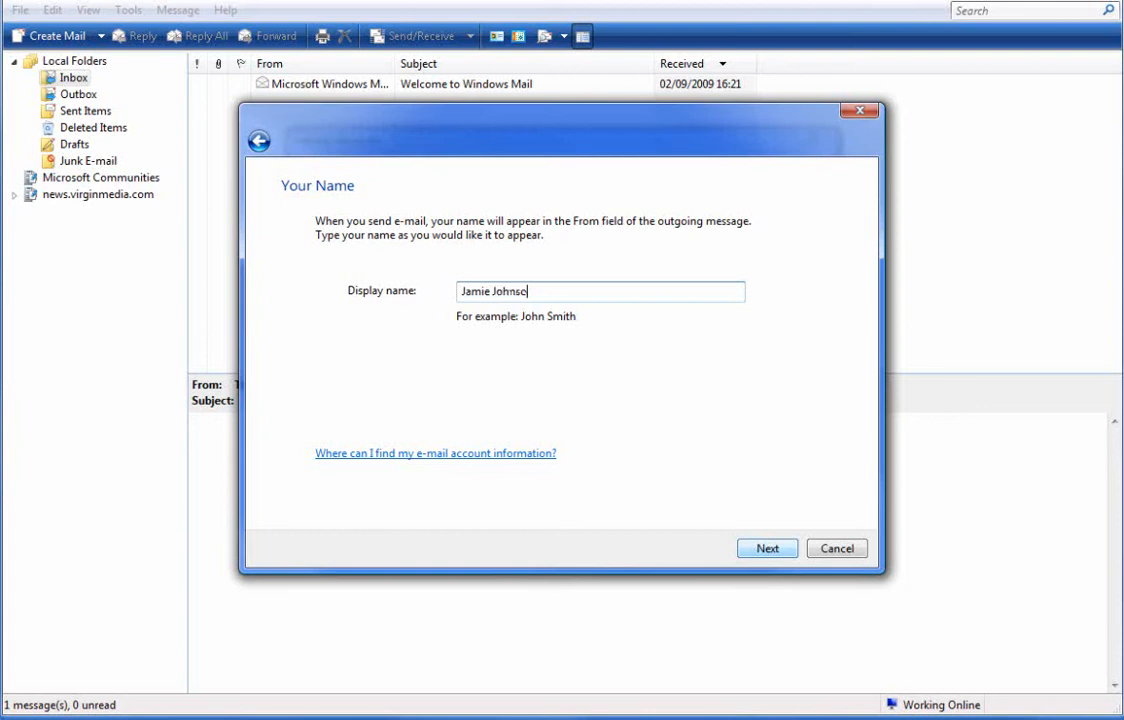
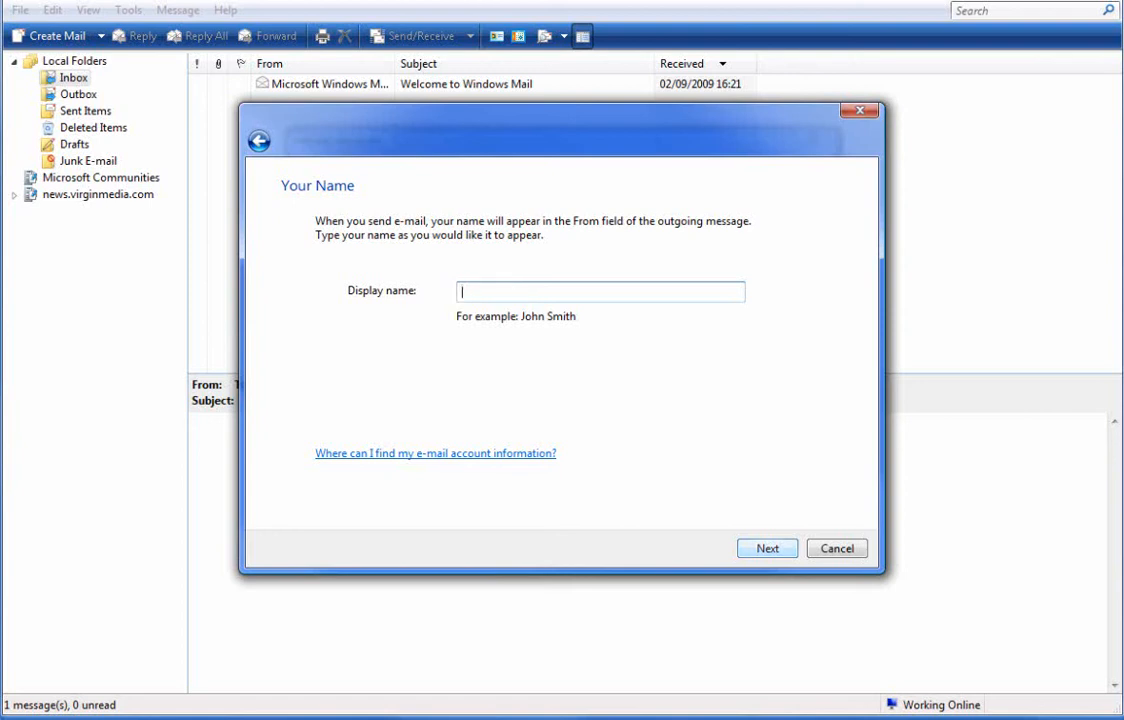
{"action": "type", "text": "Test Account"}
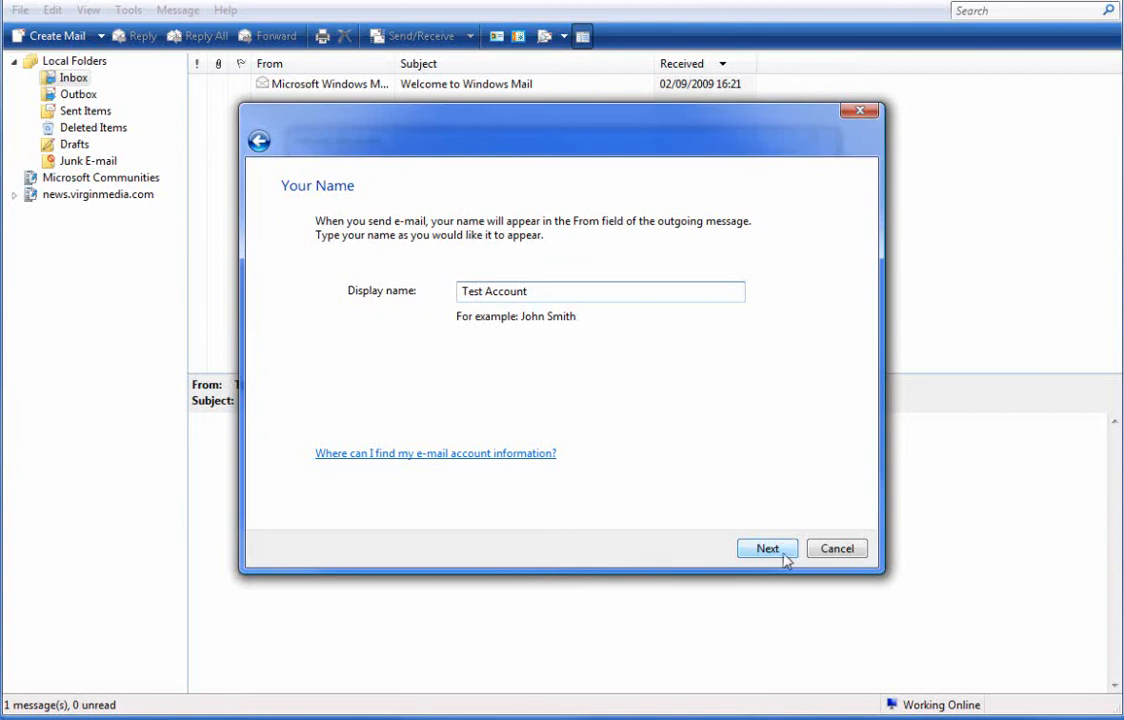
{"action": "left_click", "coordinate": [768, 549]}
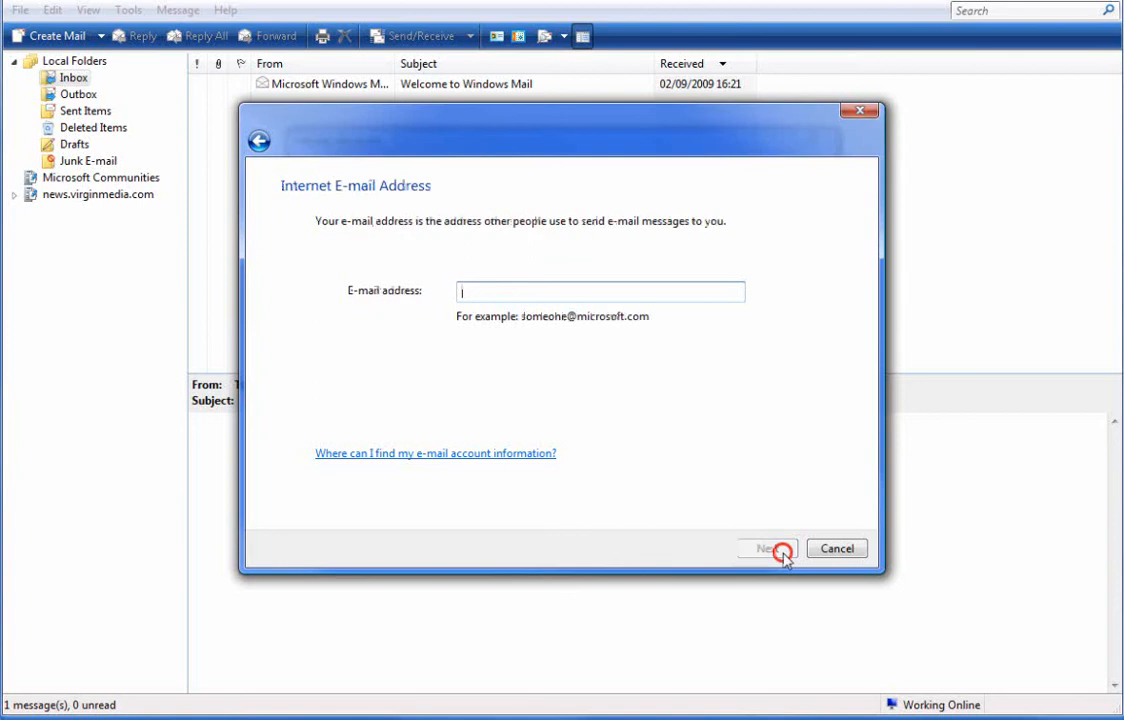
- Enter the account's e-mail address and continue to the server setup
{"action": "left_click", "coordinate": [550, 288]}
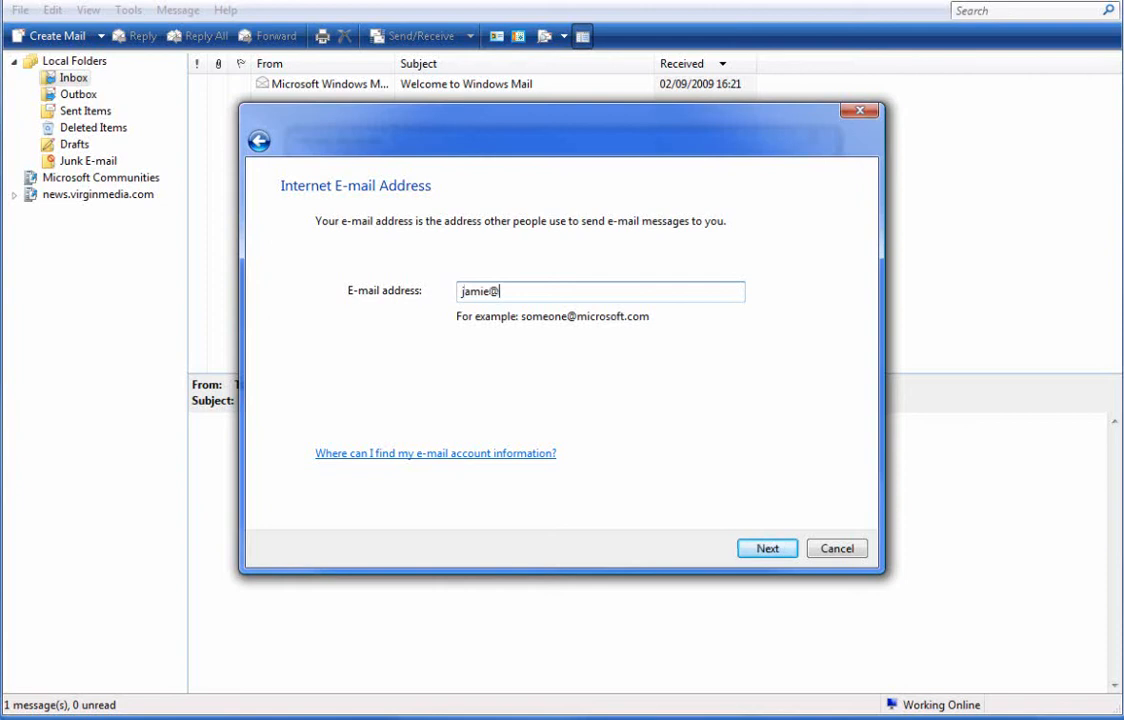
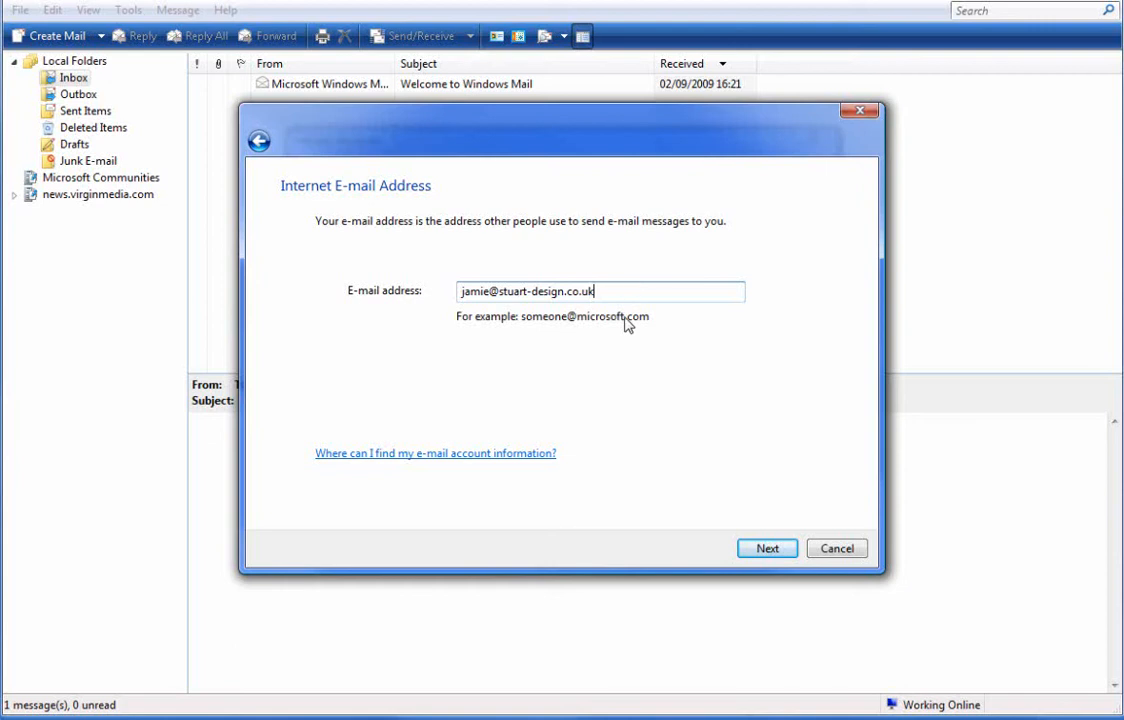
{"action": "left_click", "coordinate": [770, 550]}
- Begin typing 'mail.' in the Incoming mail server box
{"action": "left_click", "coordinate": [521, 316]}
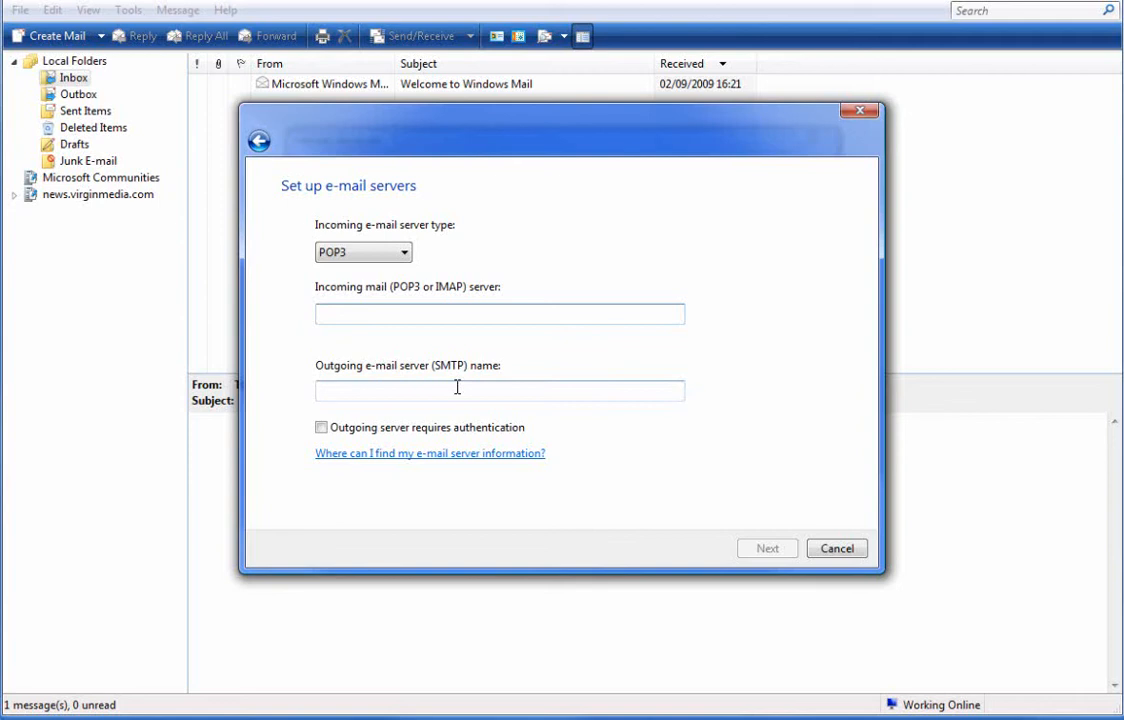
{"action": "type", "text": "m"}
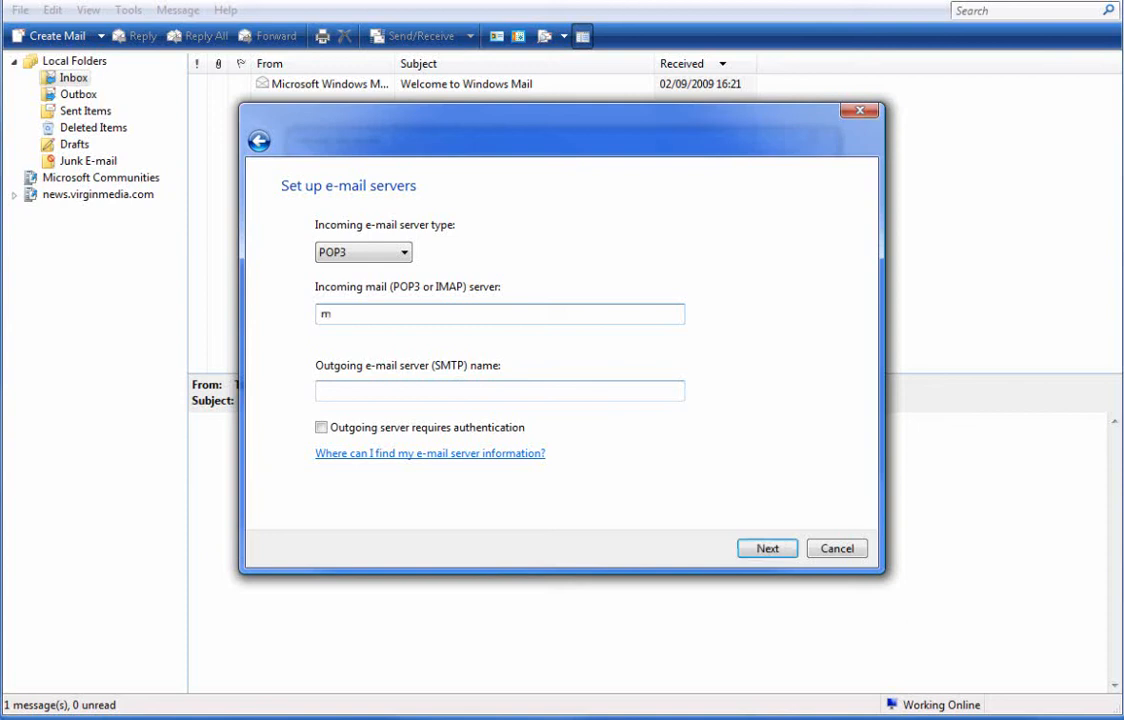
{"action": "type", "text": "ail."}
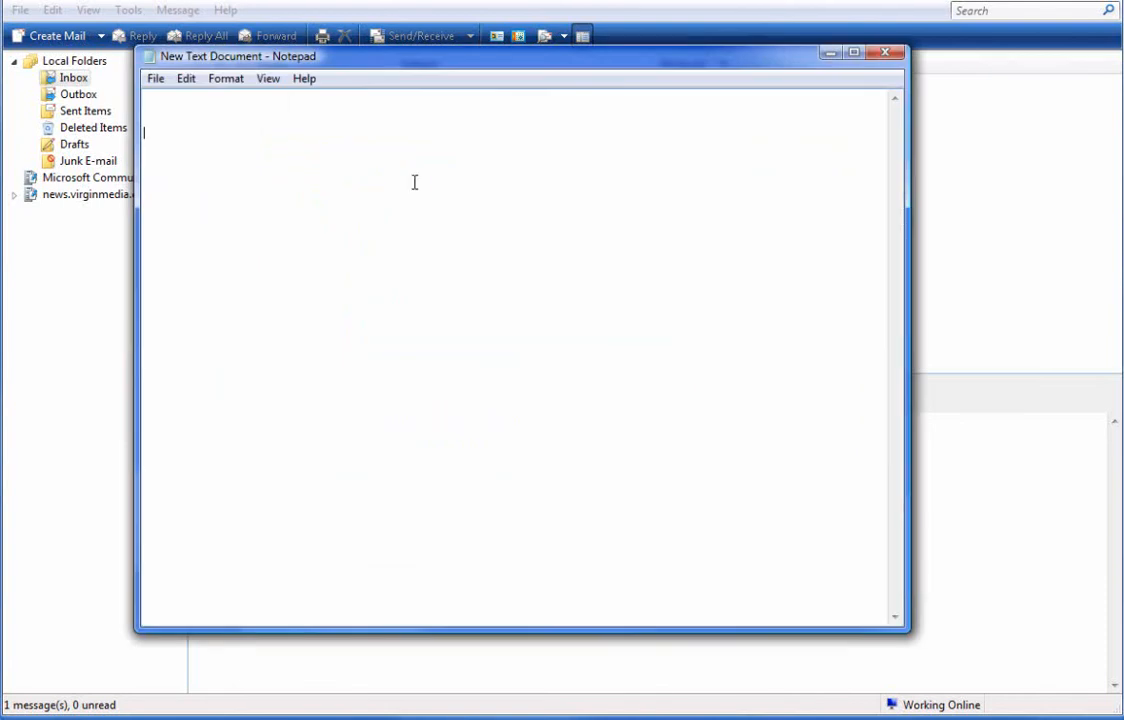
- Type mail.stuart-design.co.uk and mail.perfectbusiness.com on separate lines
{"action": "type", "text": "mail.stuart-design."}
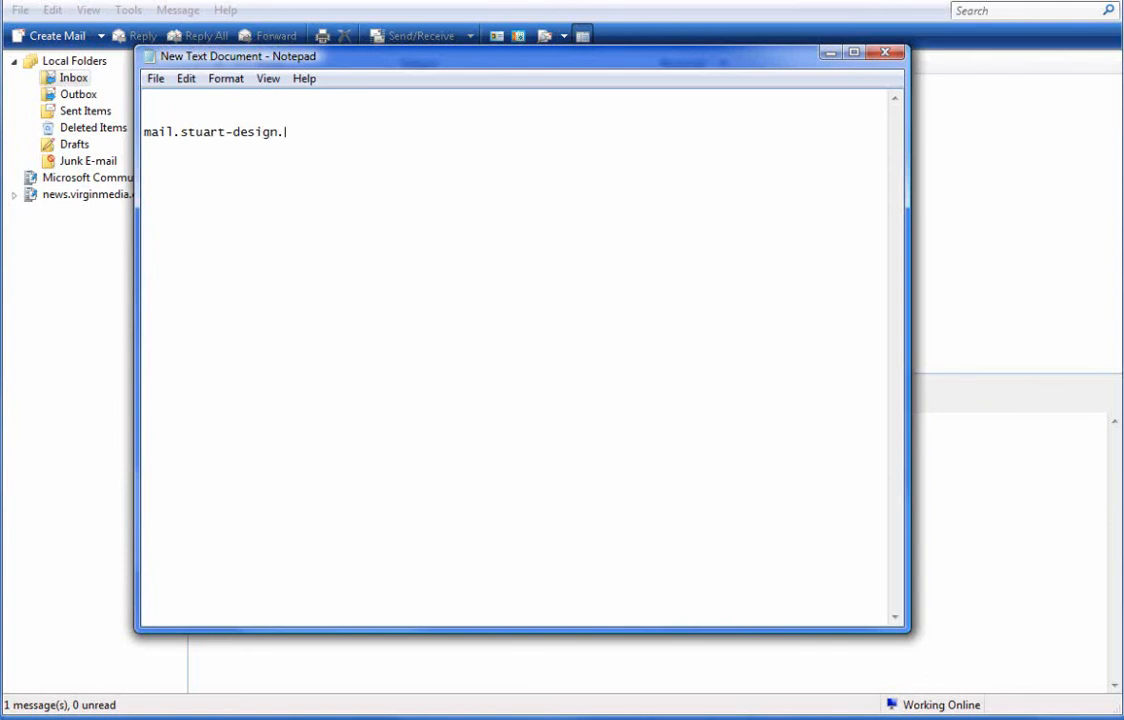
{"action": "type", "text": "co.uk"}
{"action": "key", "text": "Return"}
{"action": "type", "text": "mail.perfect"}
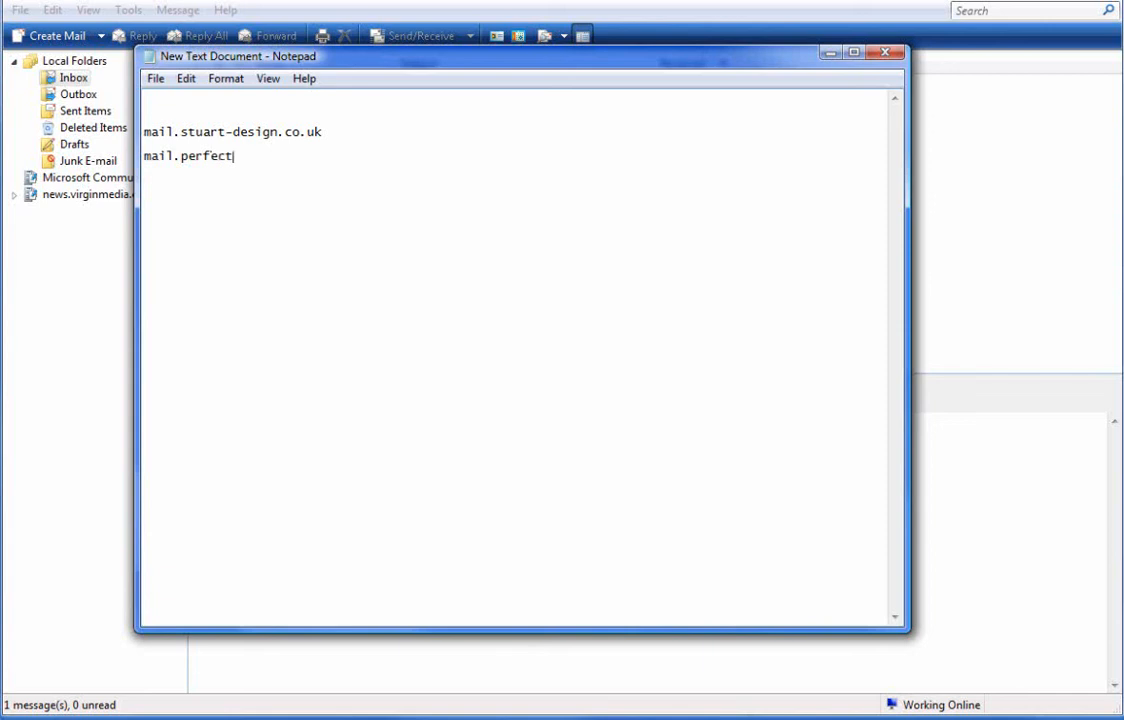
{"action": "type", "text": "business.com"}
- Highlight the domain part of the mail.perfectbusiness.com line
{"action": "left_click", "coordinate": [179, 160]}
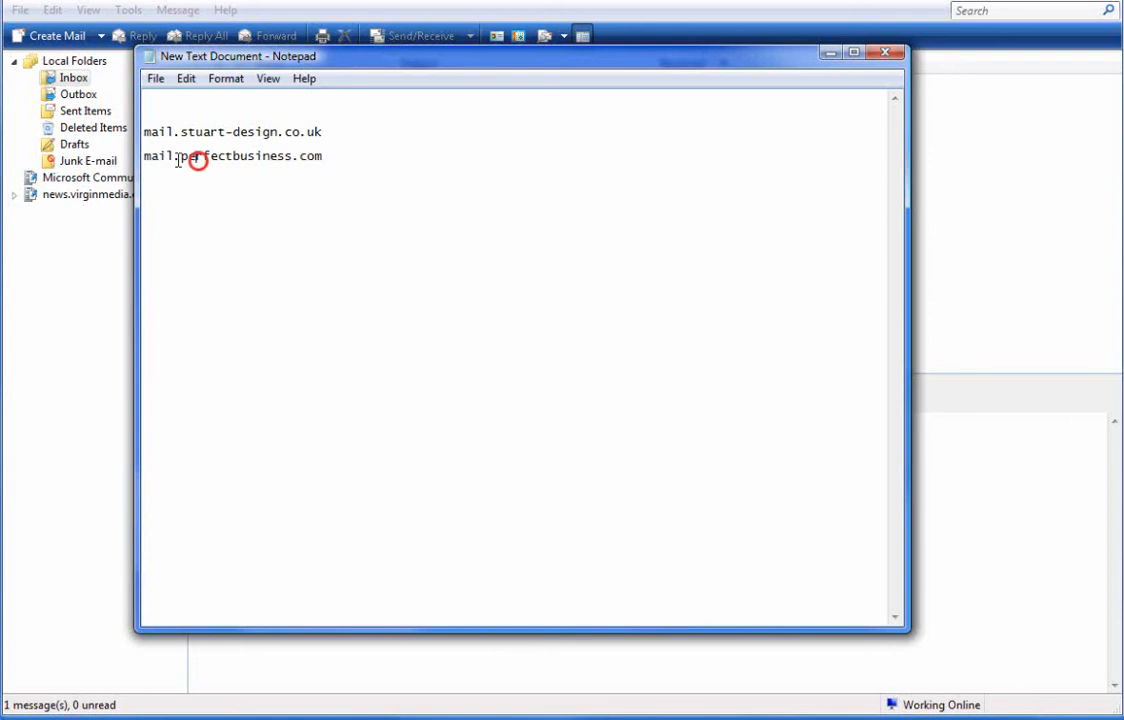
{"action": "left_click", "coordinate": [180, 158]}
{"action": "mouse_move", "coordinate": [180, 158]}
{"action": "left_mouse_down"}
{"action": "mouse_move", "coordinate": [286, 156]}
{"action": "mouse_move", "coordinate": [135, 155]}
{"action": "mouse_move", "coordinate": [179, 166]}
{"action": "left_mouse_up"}
{"action": "left_click", "coordinate": [177, 156]}
- Complete the incoming server as mail.stuart-design.co.uk and copy it
{"action": "left_click", "coordinate": [831, 52]}
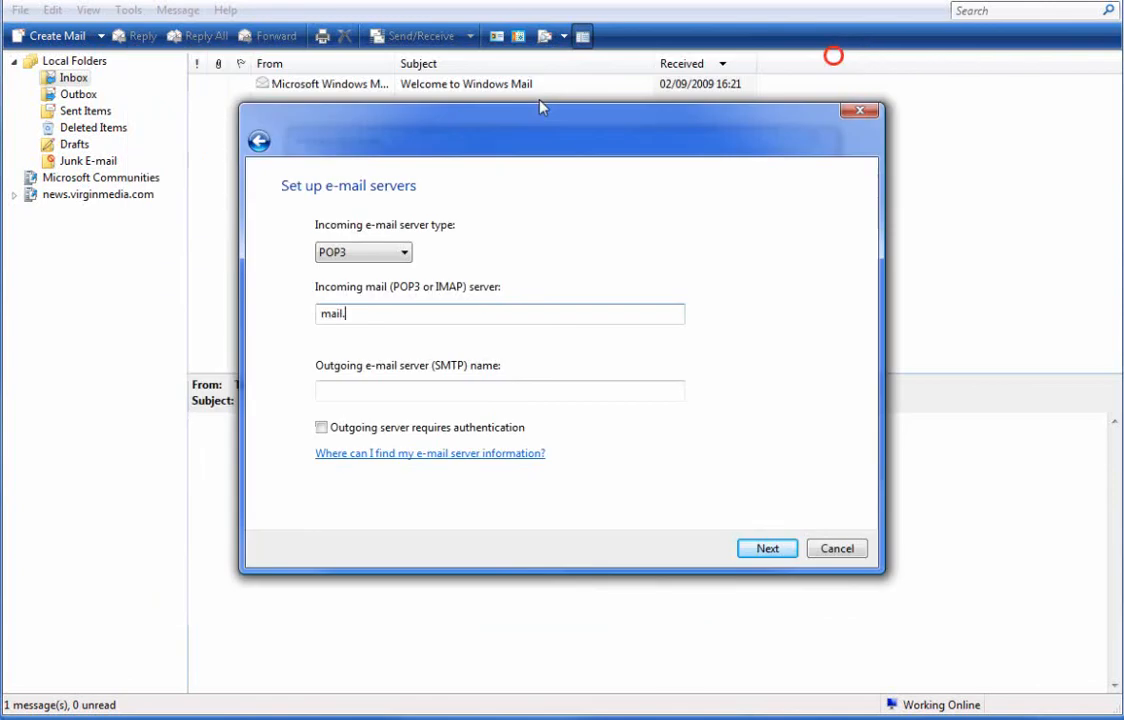
{"action": "left_click", "coordinate": [372, 312]}
{"action": "type", "text": "stu"}
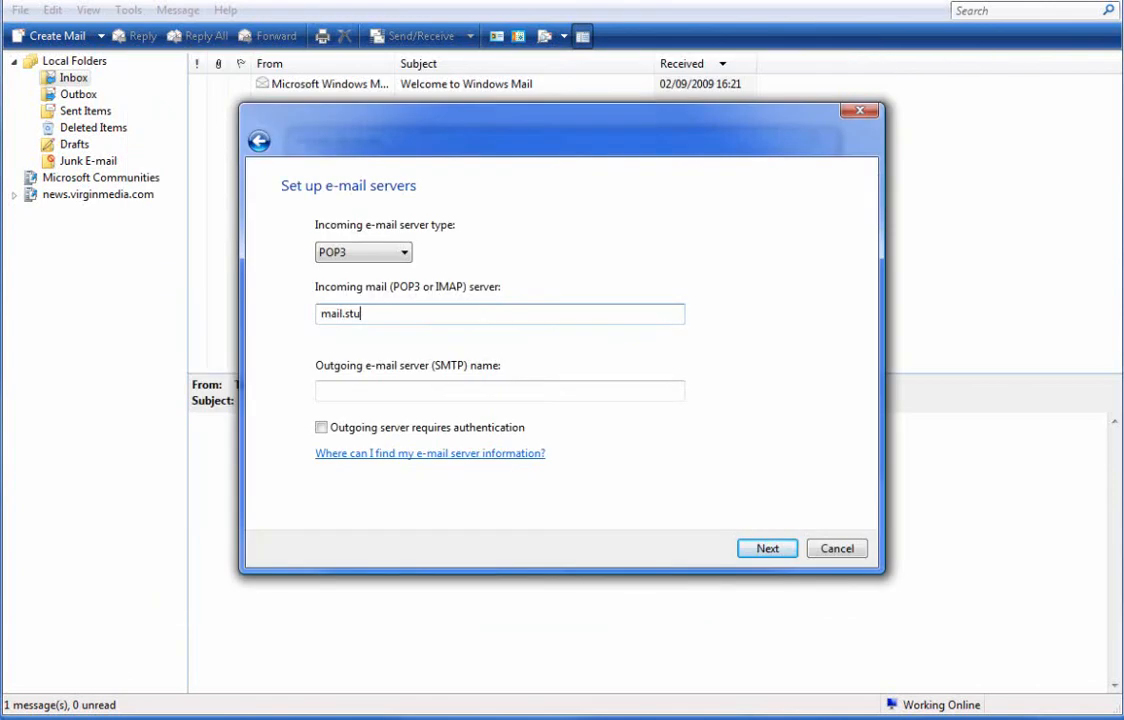
{"action": "type", "text": "art-design.co.uk"}
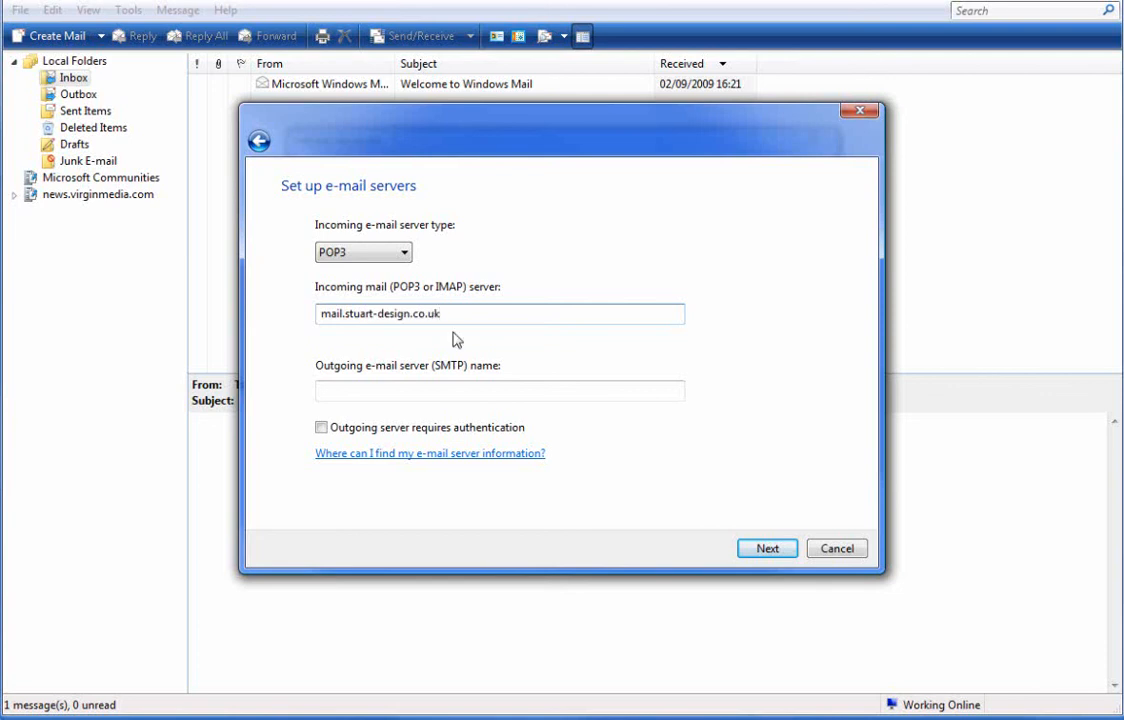
{"action": "left_click_drag", "start_coordinate": [475, 318], "coordinate": [311, 318]}
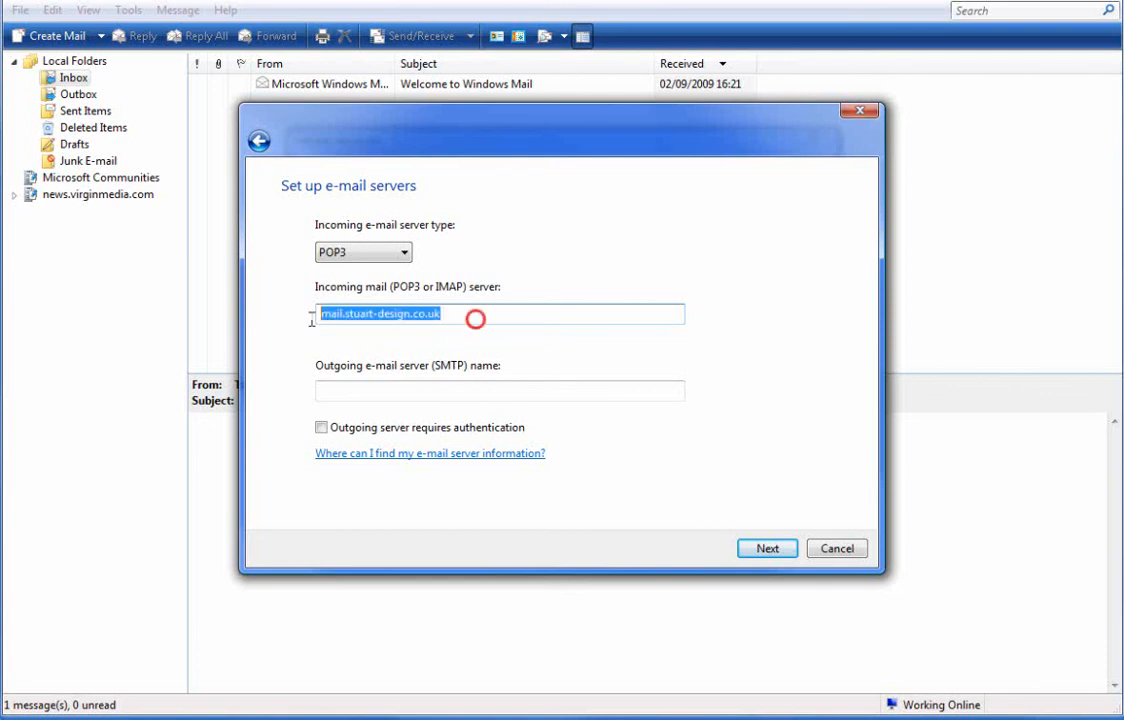
{"action": "right_click", "coordinate": [374, 316]}
{"action": "left_click", "coordinate": [460, 377]}
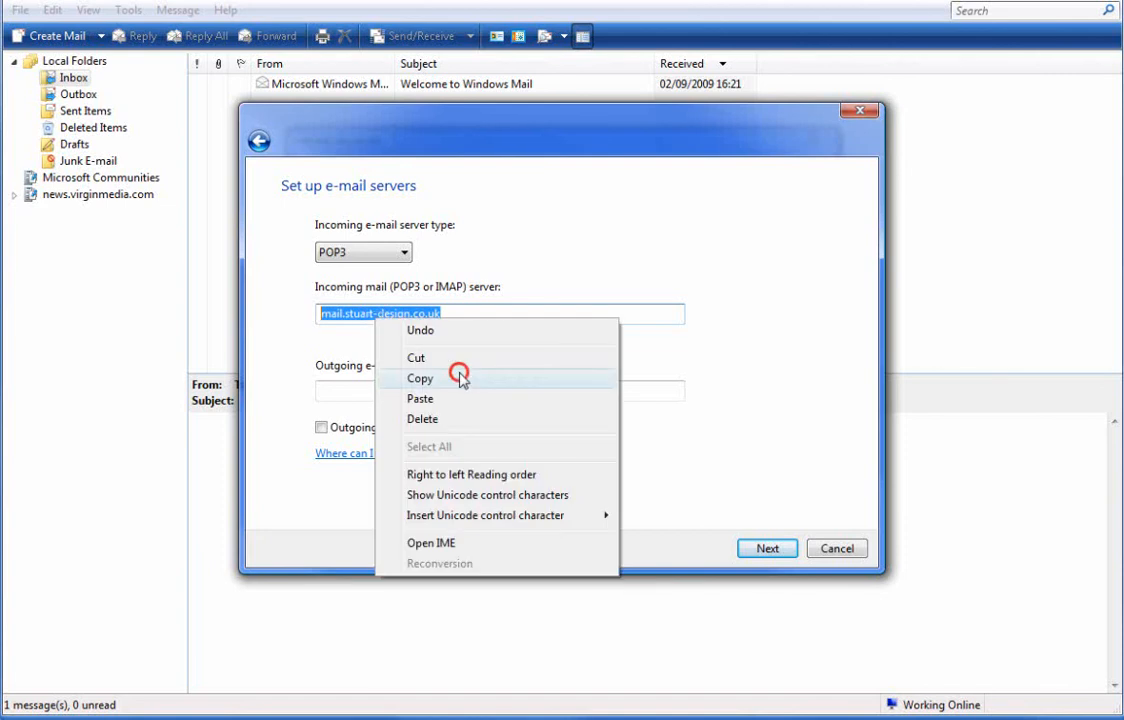
- Paste it as the outgoing server, keep POP3, and require outgoing server authentication
{"action": "left_click", "coordinate": [434, 389]}
{"action": "right_click", "coordinate": [434, 388]}
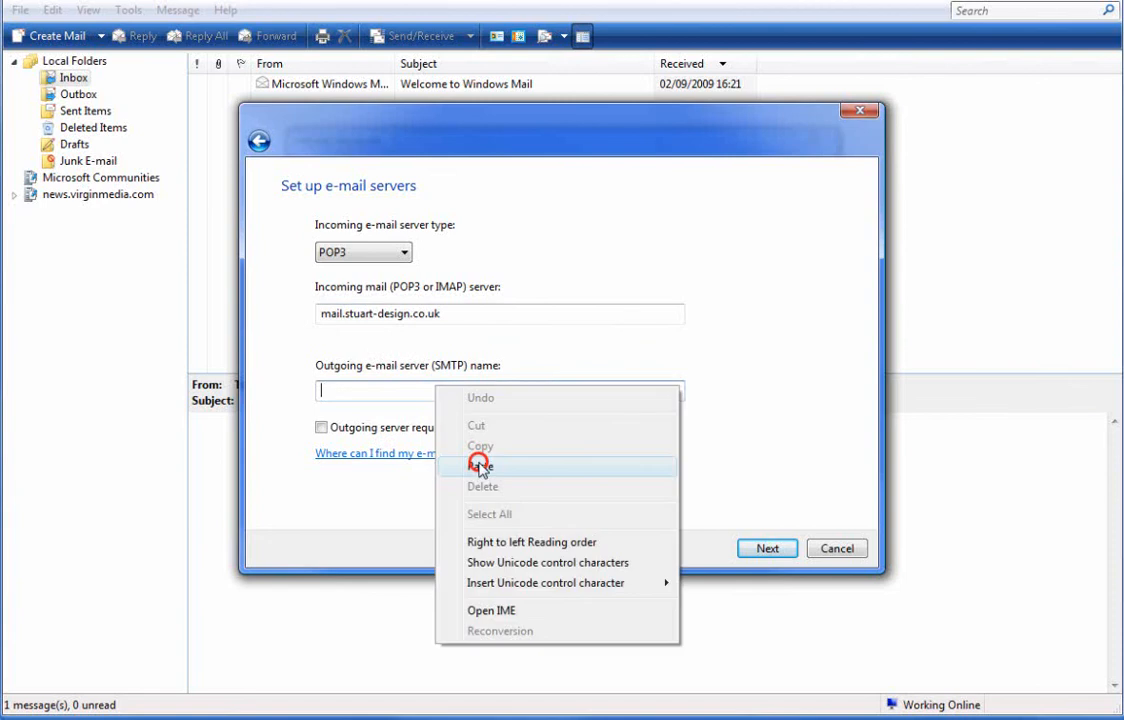
{"action": "left_click", "coordinate": [481, 467]}
{"action": "left_click", "coordinate": [451, 392]}
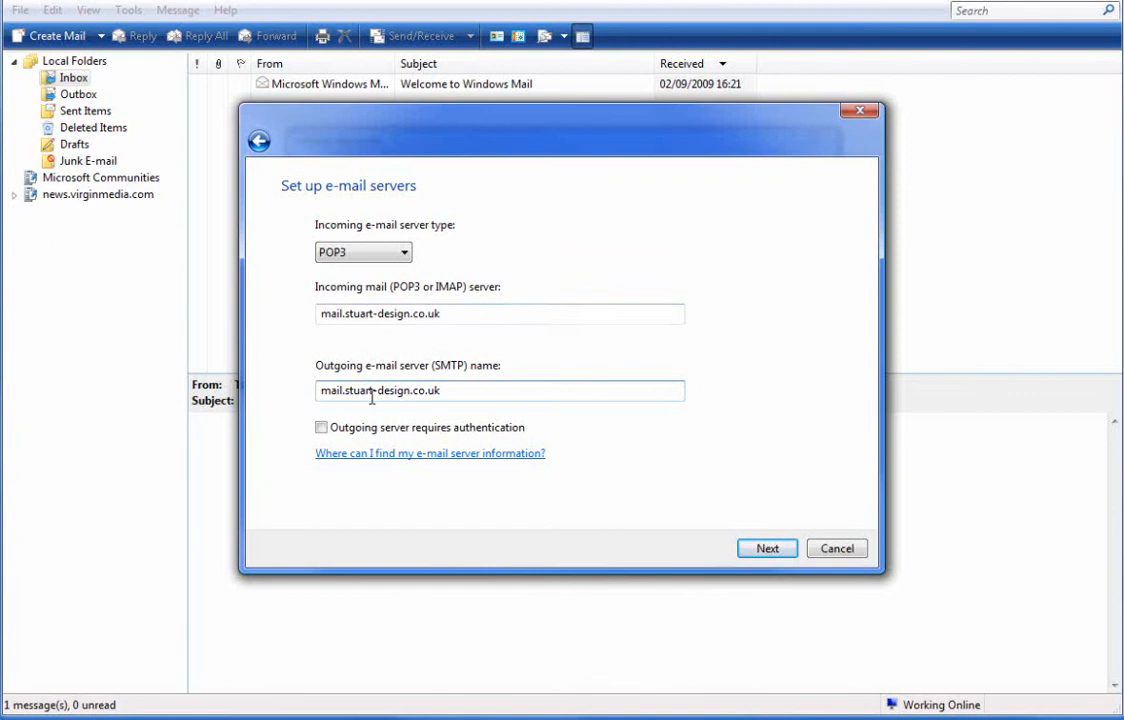
{"action": "left_click", "coordinate": [484, 391]}
{"action": "left_click", "coordinate": [382, 247]}
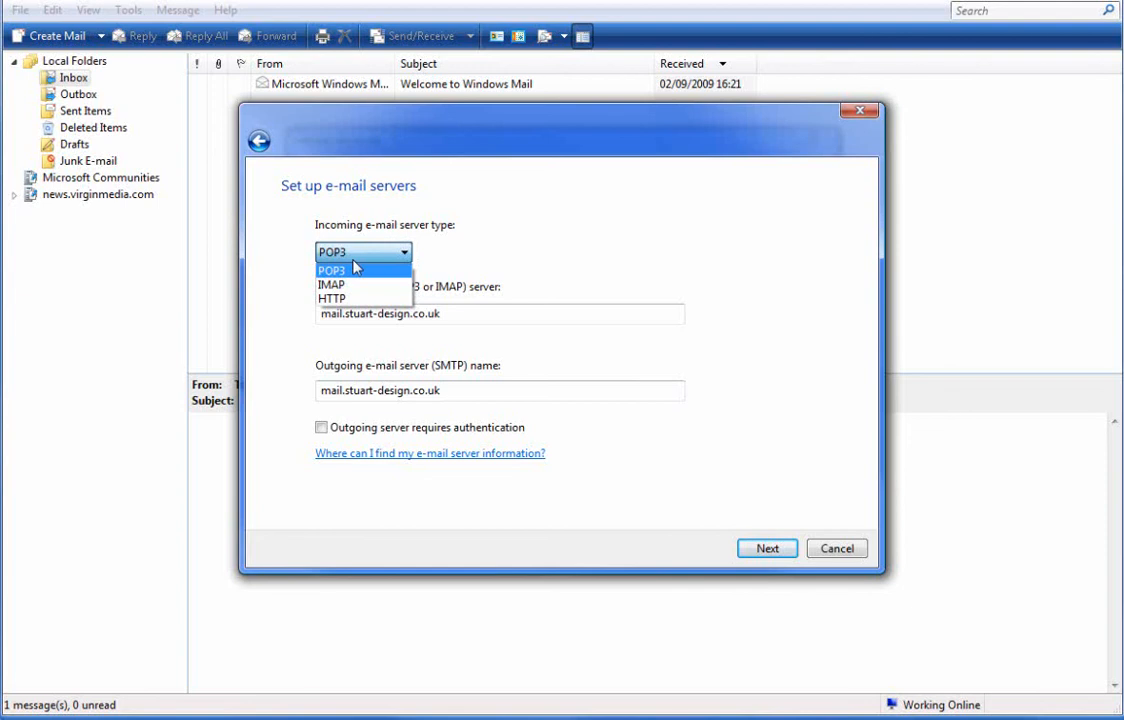
{"action": "left_click", "coordinate": [352, 270]}
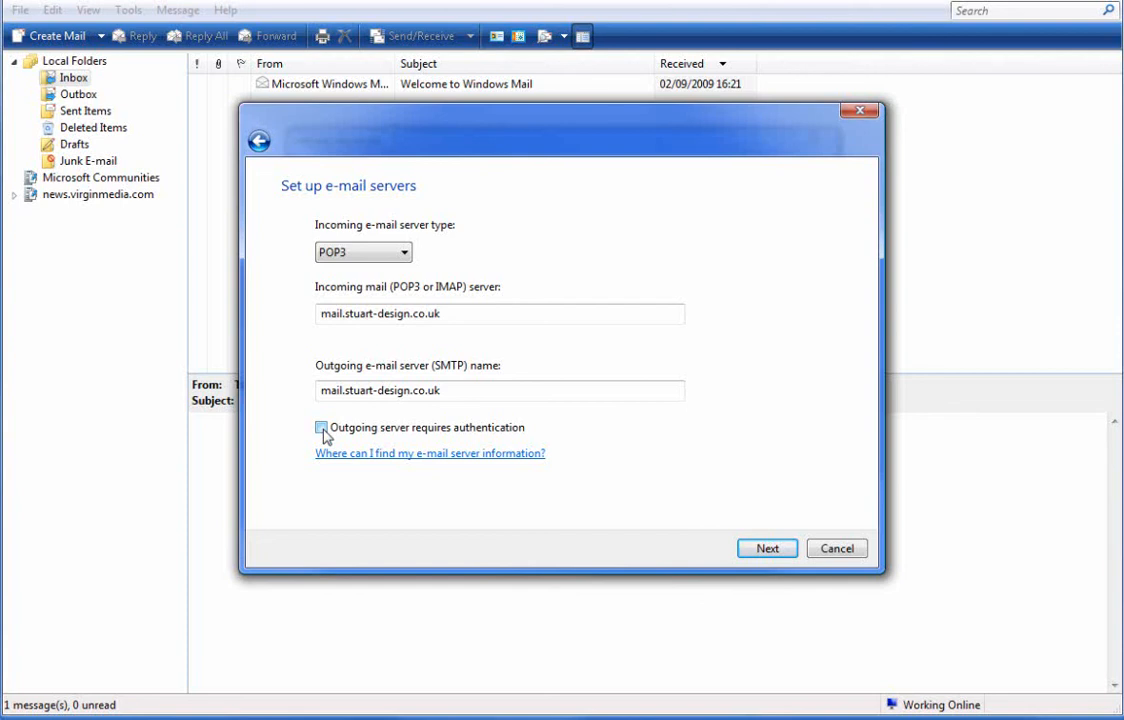
{"action": "left_click", "coordinate": [321, 428]}
- Use the full e-mail address as the logon username, enter the password, and continue
{"action": "left_click", "coordinate": [766, 549]}
{"action": "left_click", "coordinate": [543, 261]}
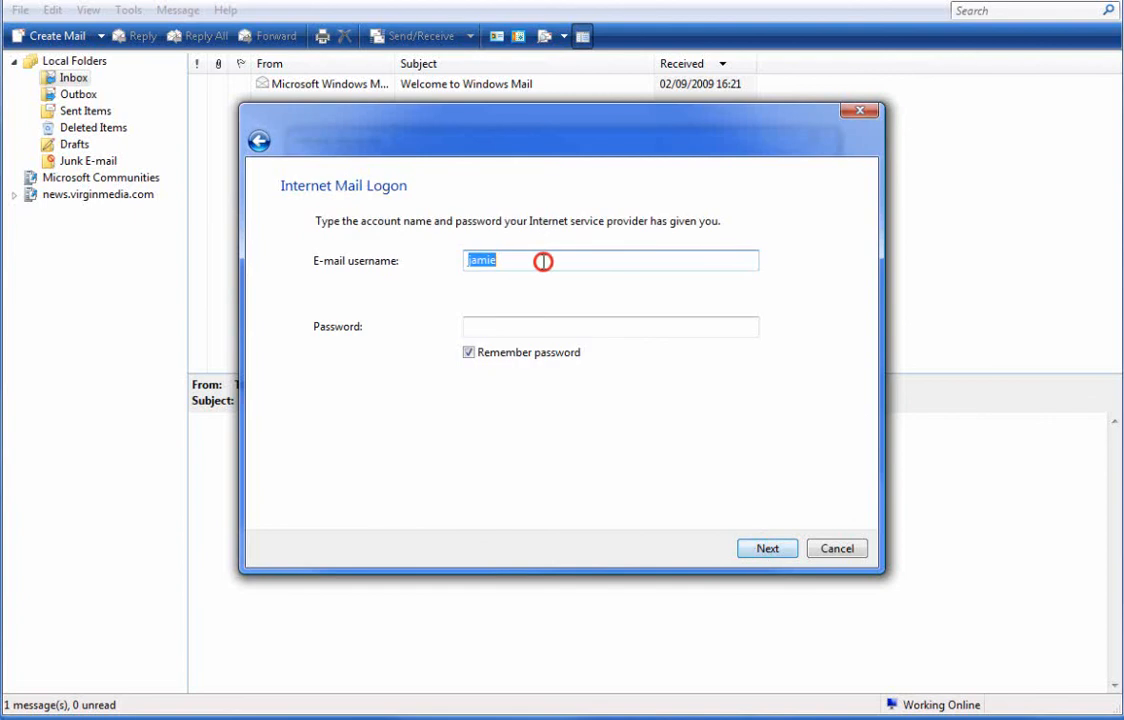
{"action": "left_click", "coordinate": [543, 261]}
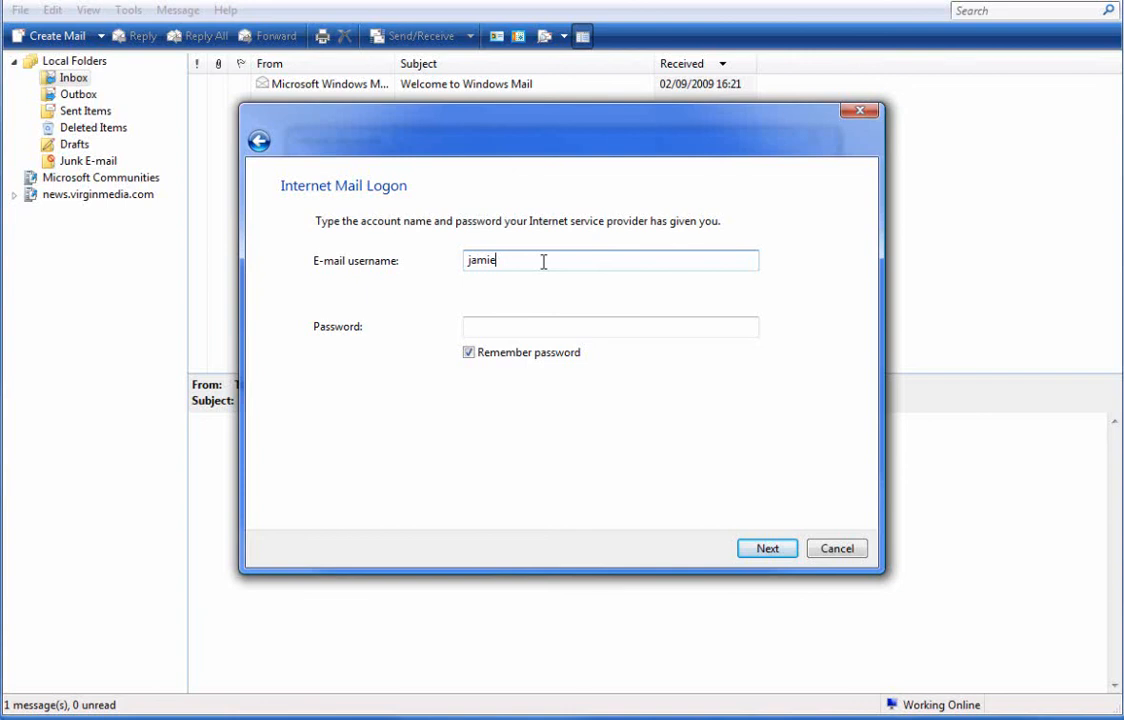
{"action": "type", "text": "@stuart-design.co.uk"}
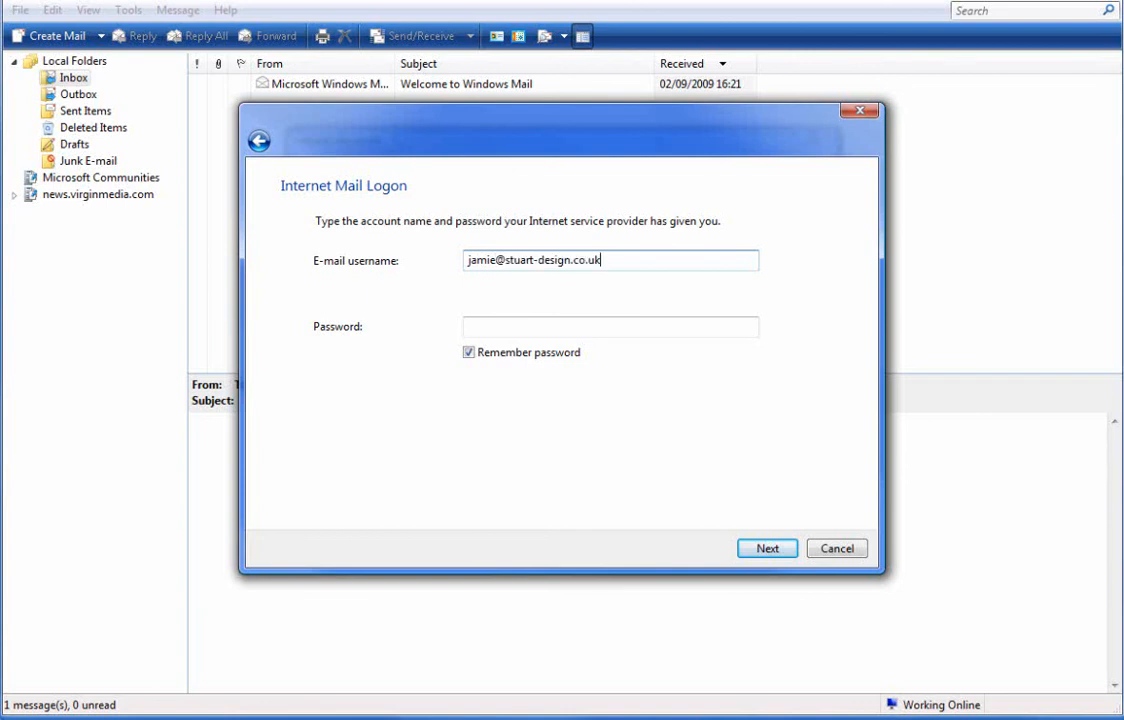
{"action": "left_click", "coordinate": [524, 321]}
{"action": "type", "text": "•"}
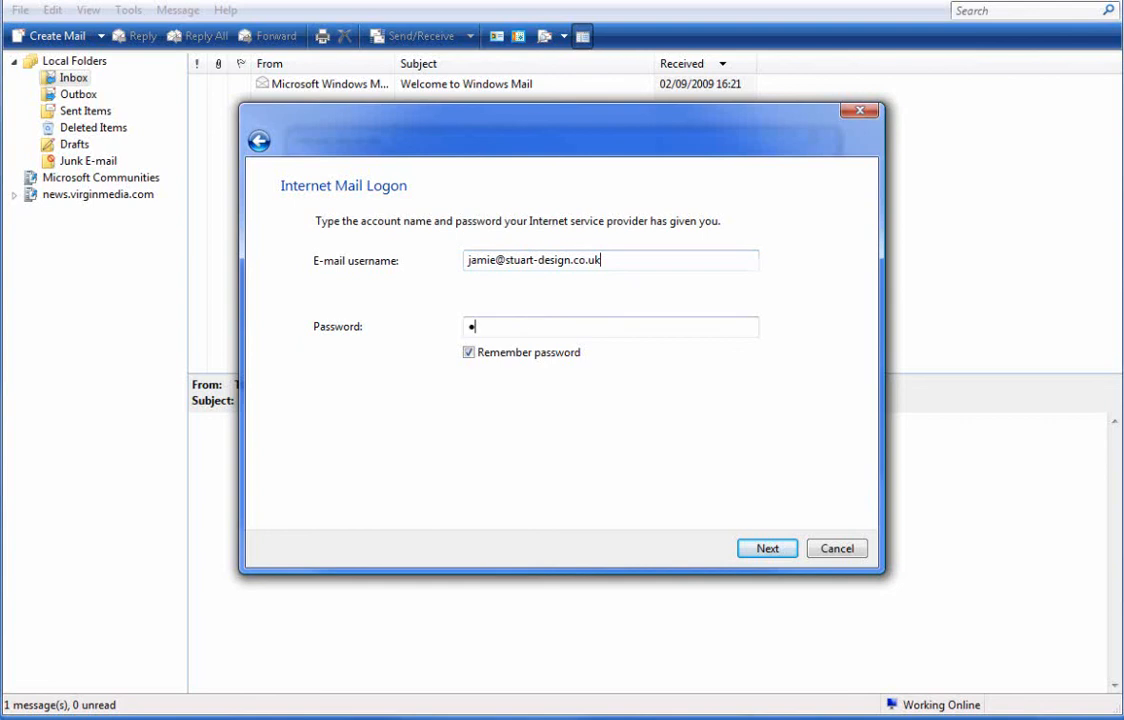
{"action": "type", "text": "••••••"}
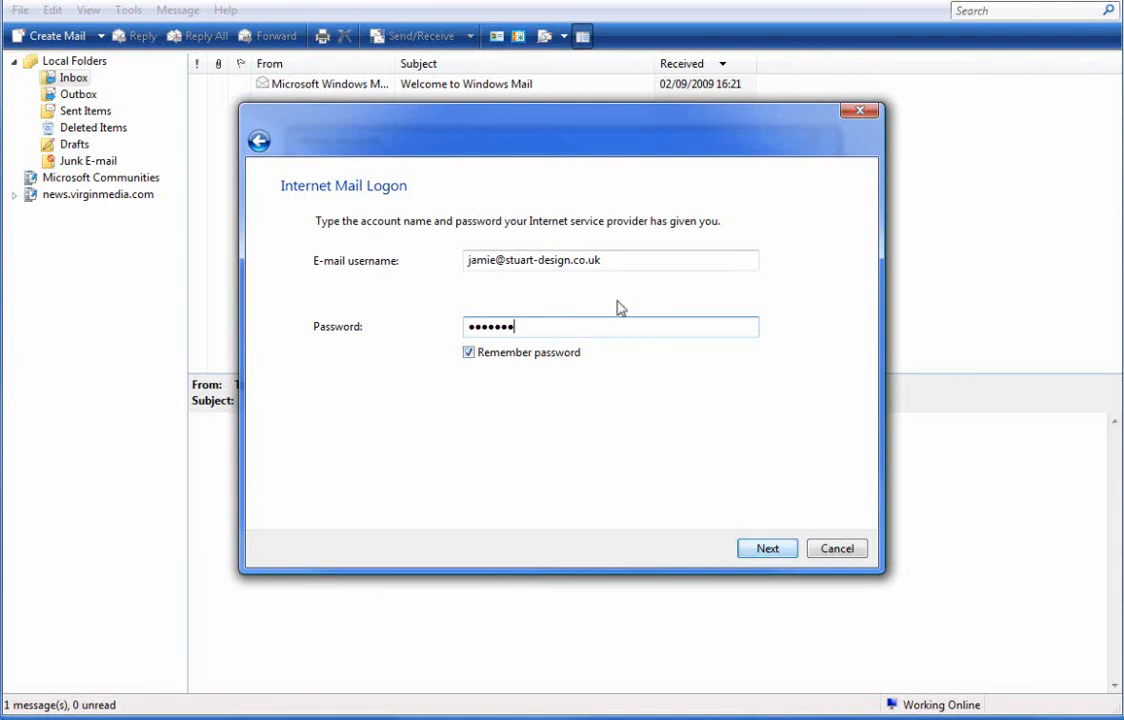
{"action": "left_click", "coordinate": [767, 548]}
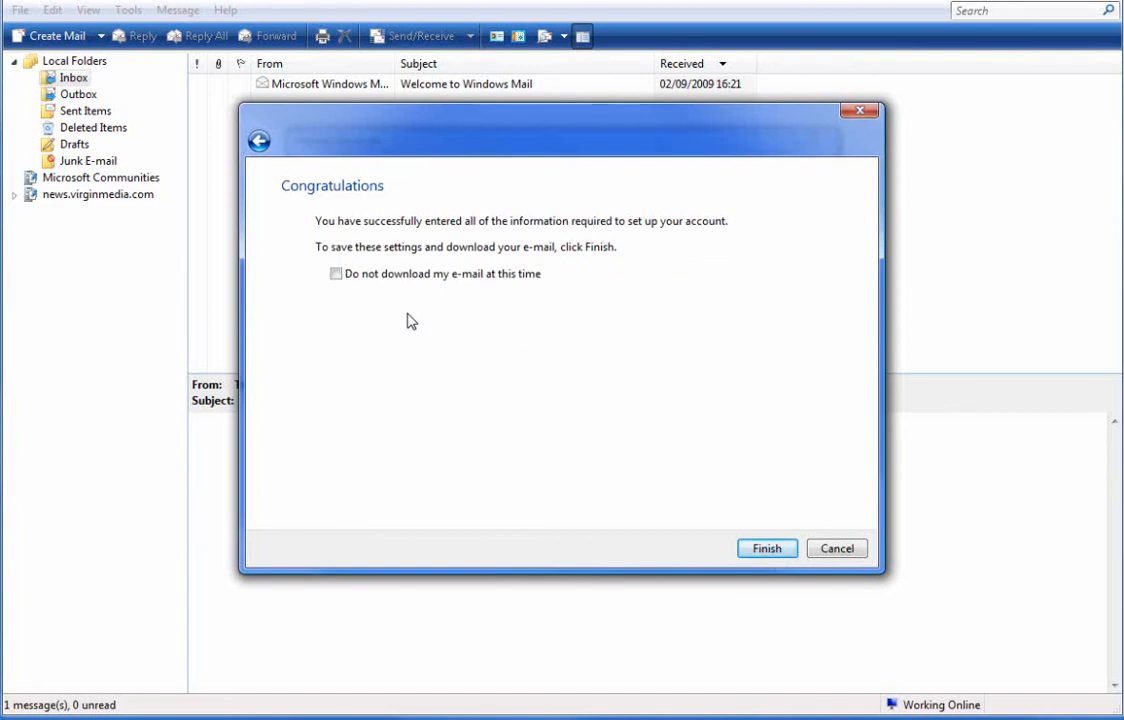
- Finish the wizard without downloading mail, then close Internet Accounts
{"action": "left_click", "coordinate": [337, 275]}
{"action": "left_click", "coordinate": [781, 549]}
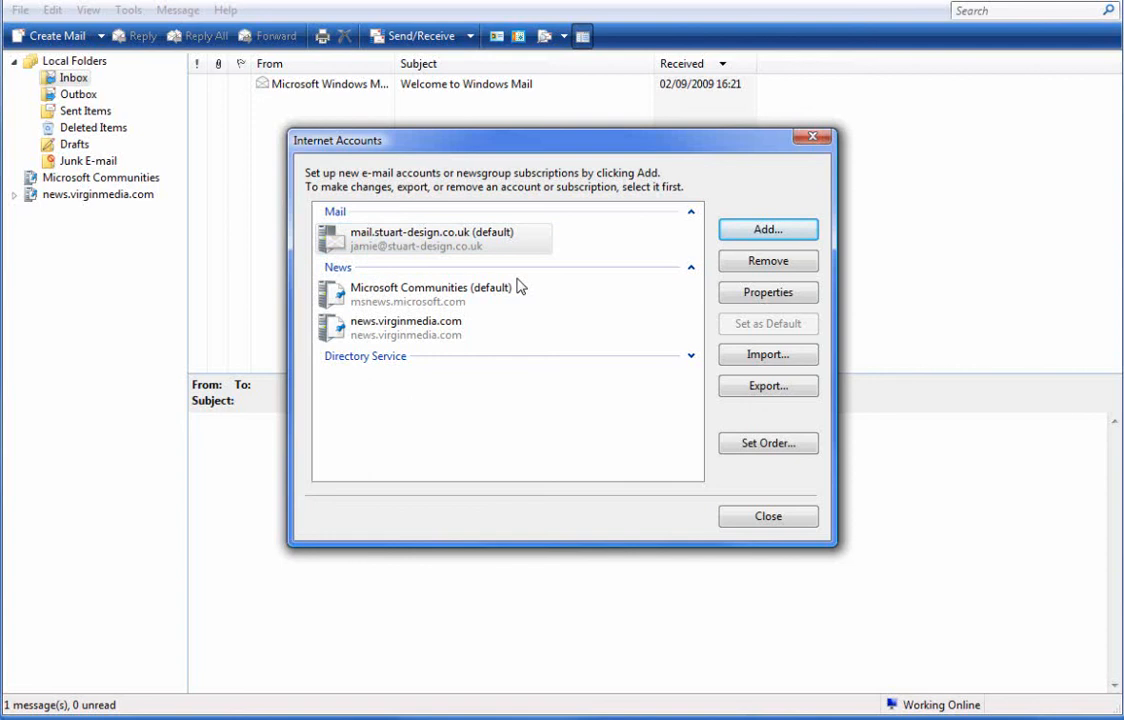
{"action": "left_click", "coordinate": [766, 516]}
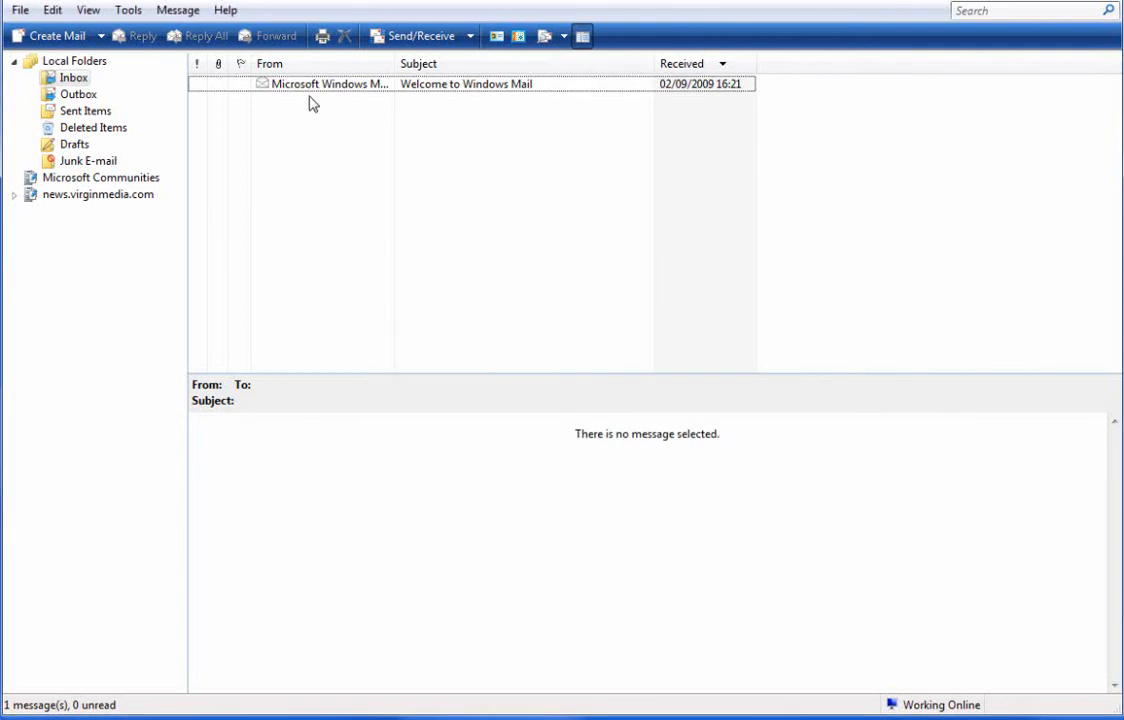
- Open Properties for the mail.stuart-design.co.uk account and reposition its window
{"action": "left_click", "coordinate": [145, 14]}
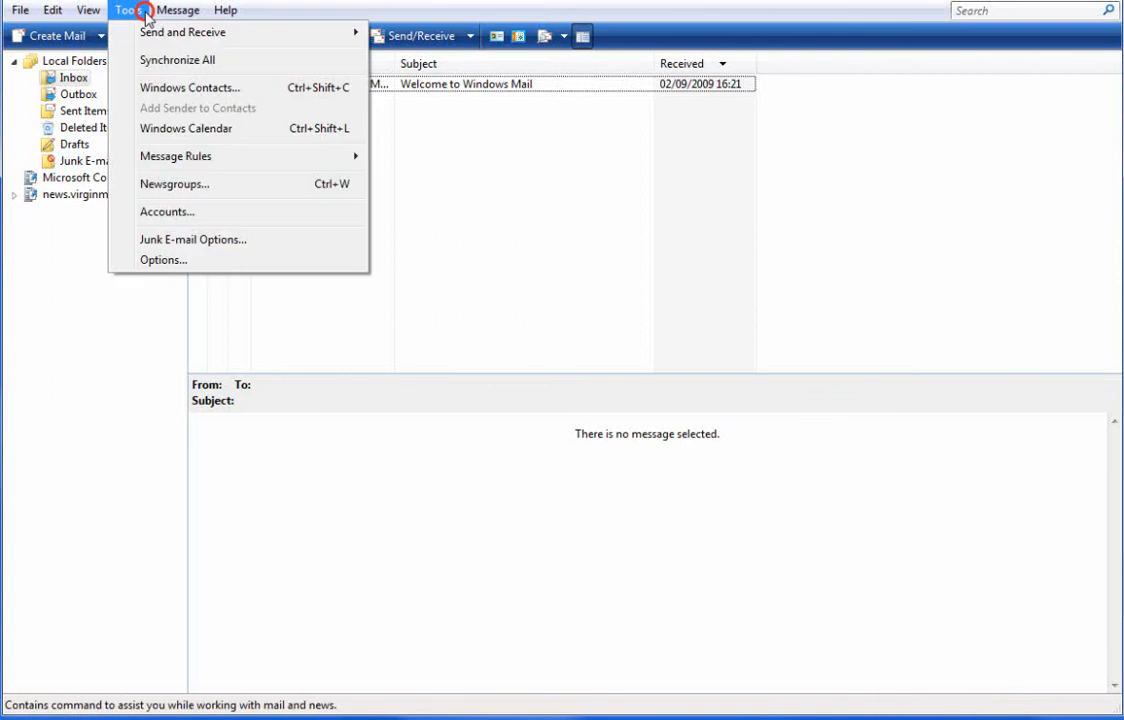
{"action": "left_click", "coordinate": [203, 214]}
{"action": "left_click", "coordinate": [452, 240]}
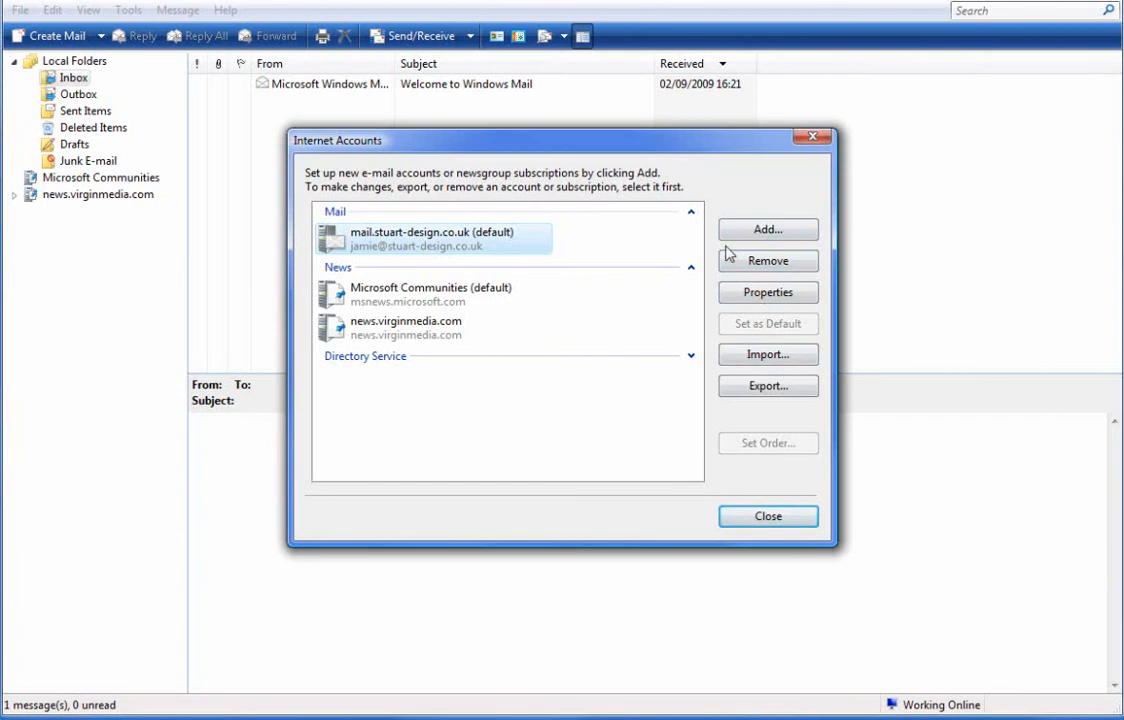
{"action": "left_click", "coordinate": [767, 292]}
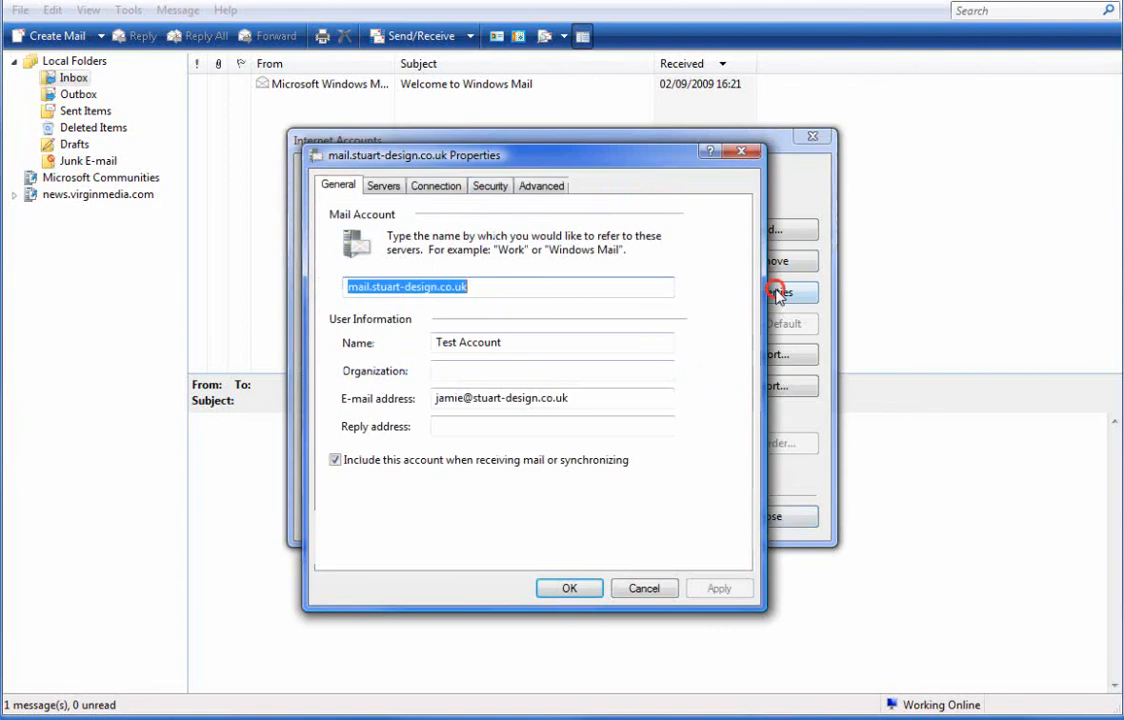
{"action": "left_click", "coordinate": [517, 153]}
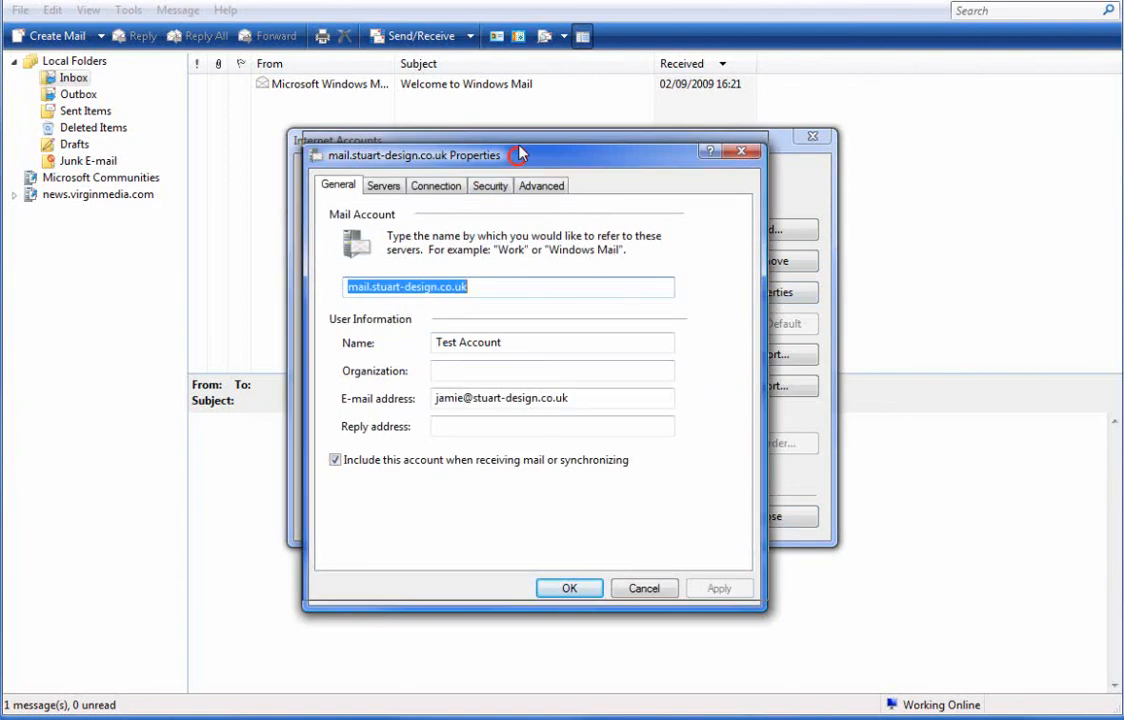
{"action": "left_click_drag", "start_coordinate": [519, 150], "coordinate": [519, 140]}
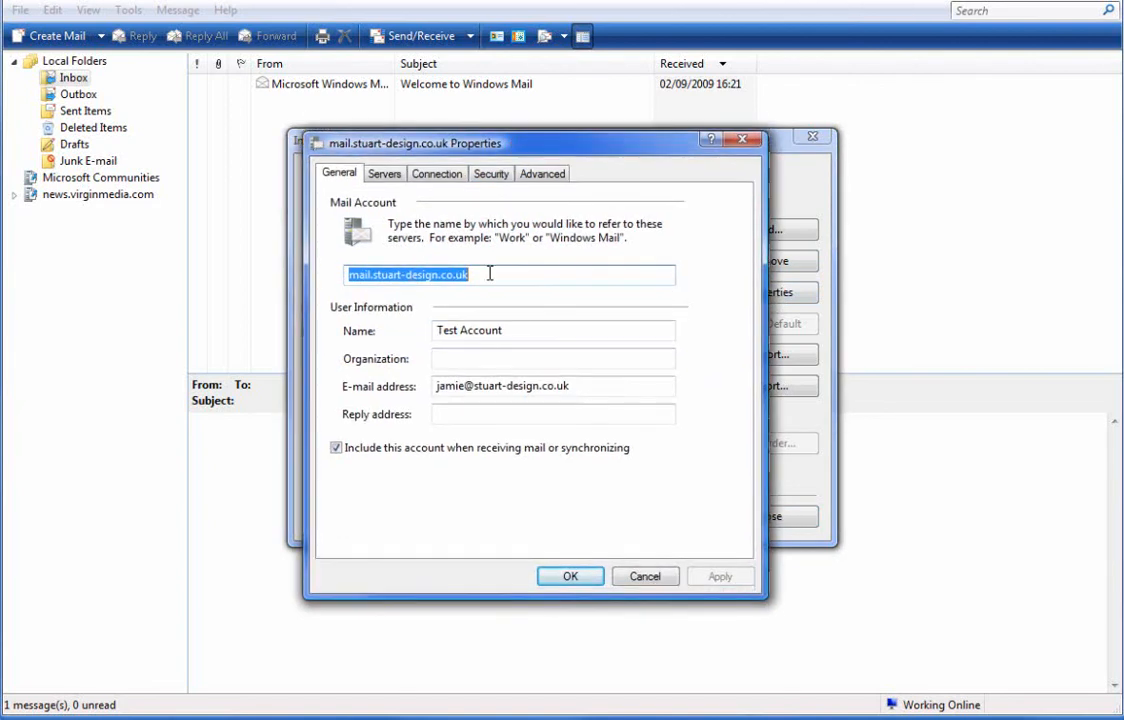
{"action": "left_click_drag", "start_coordinate": [496, 145], "coordinate": [678, 165]}
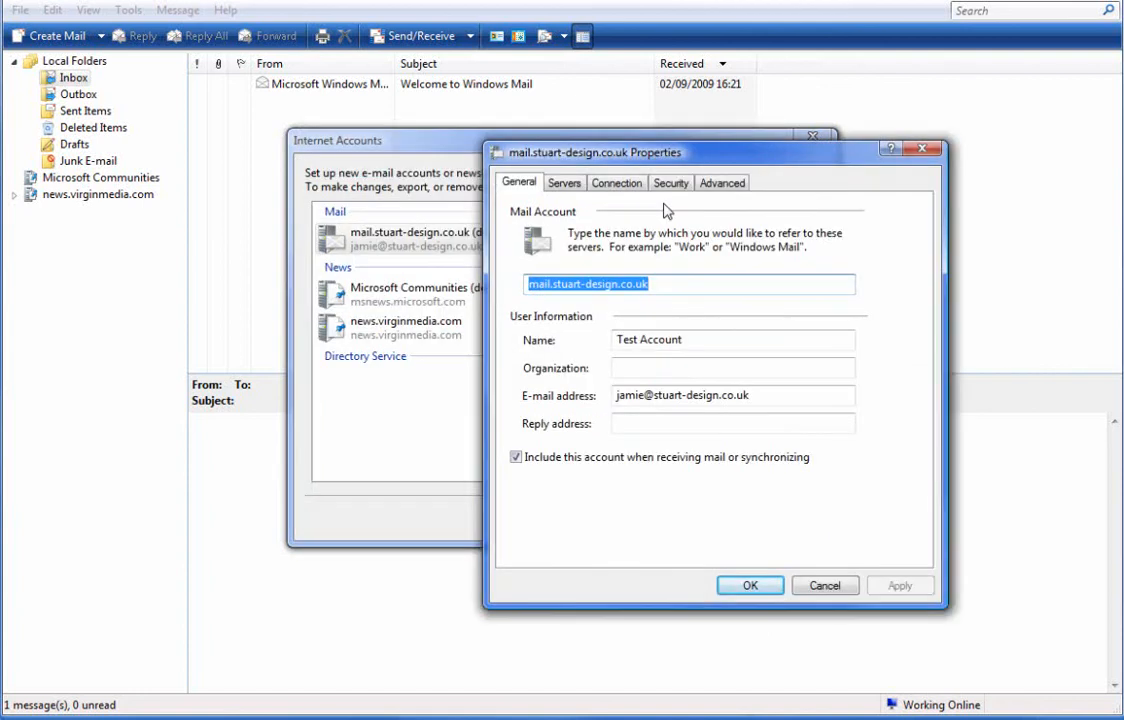
{"action": "left_click_drag", "start_coordinate": [668, 210], "coordinate": [675, 152]}
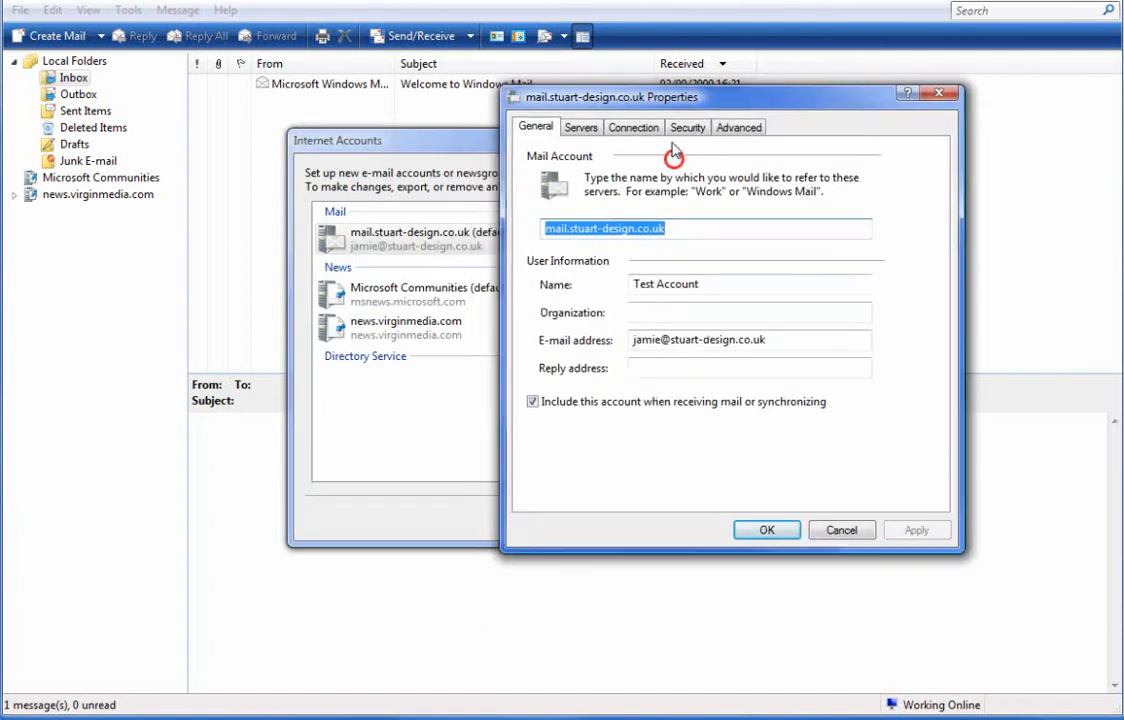
{"action": "left_click", "coordinate": [654, 311]}
- Replace the name with the account holder's full name and set Organization to Stuart Design
{"action": "left_click", "coordinate": [710, 284]}
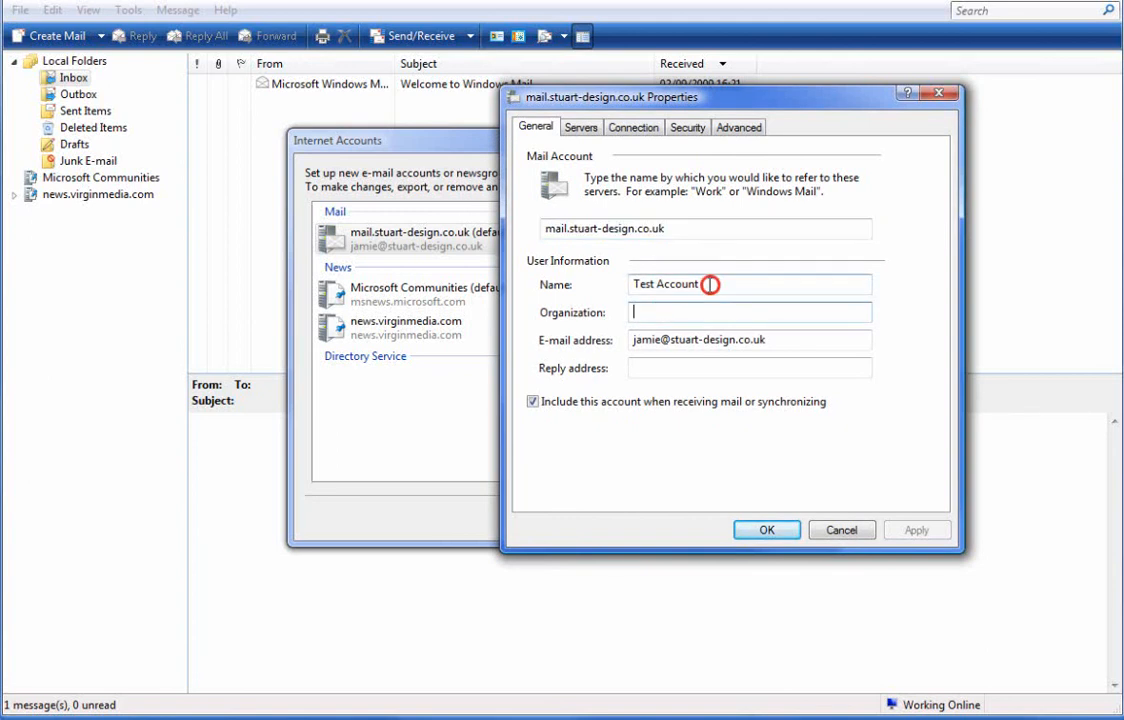
{"action": "left_click_drag", "start_coordinate": [710, 284], "coordinate": [572, 287]}
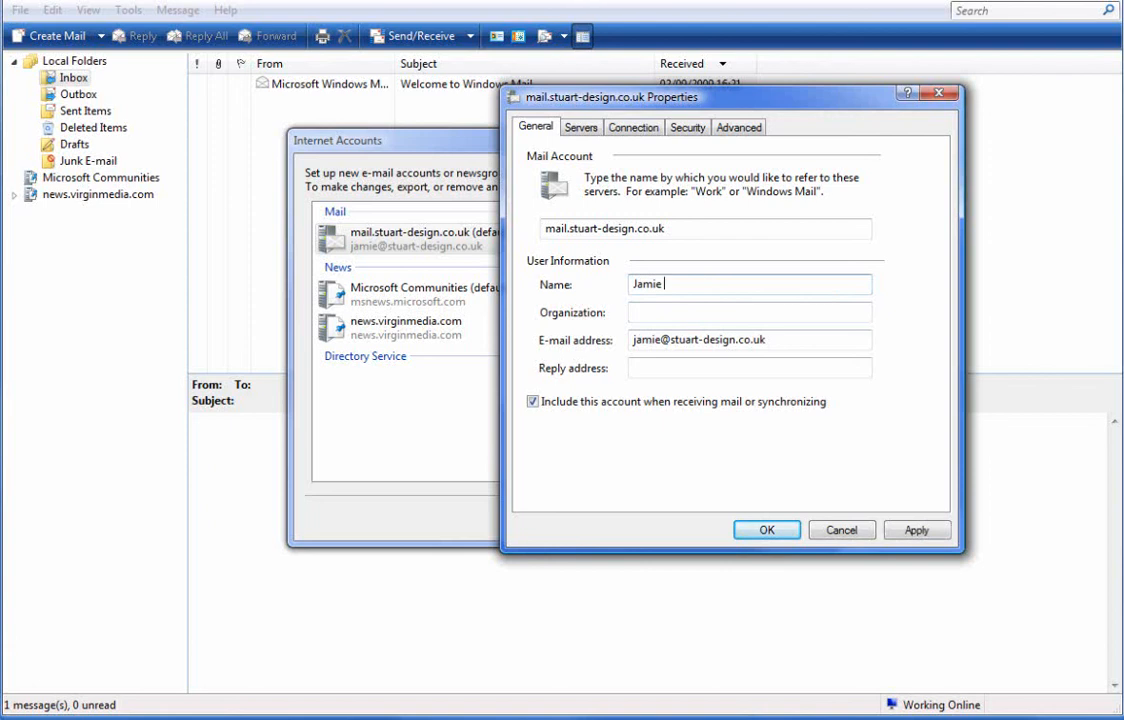
{"action": "left_click", "coordinate": [684, 313]}
{"action": "type", "text": "S"}
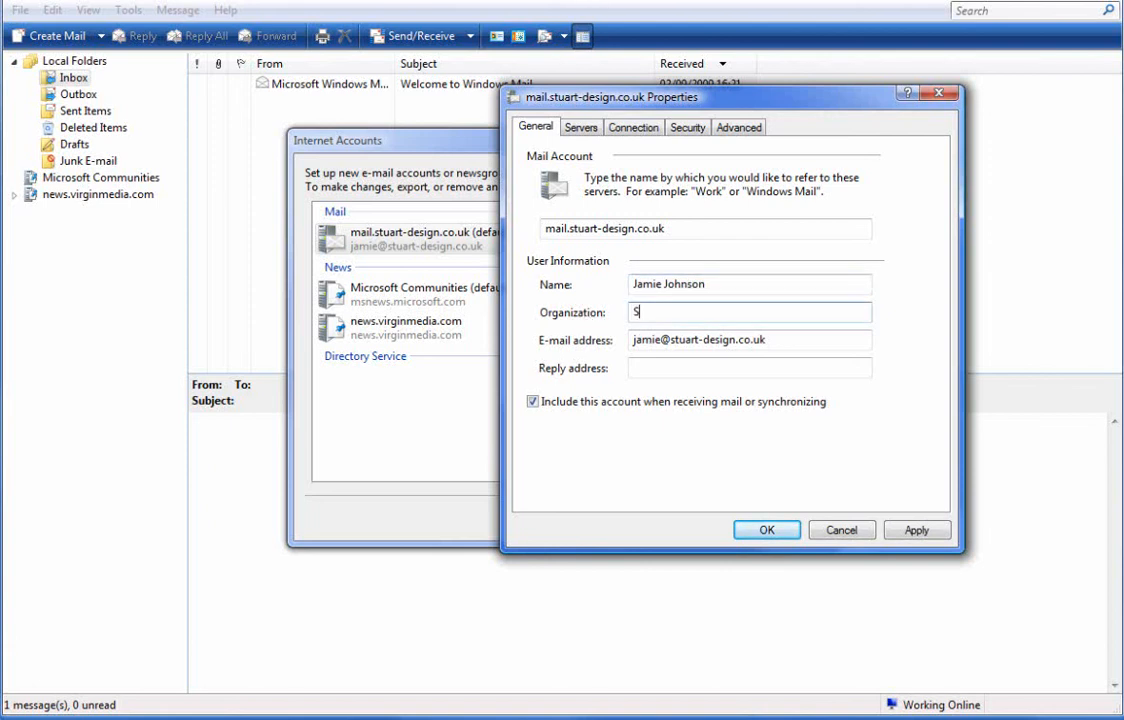
{"action": "type", "text": "tuart Design"}
- Copy the e-mail address into the Reply address field
{"action": "left_click", "coordinate": [779, 340]}
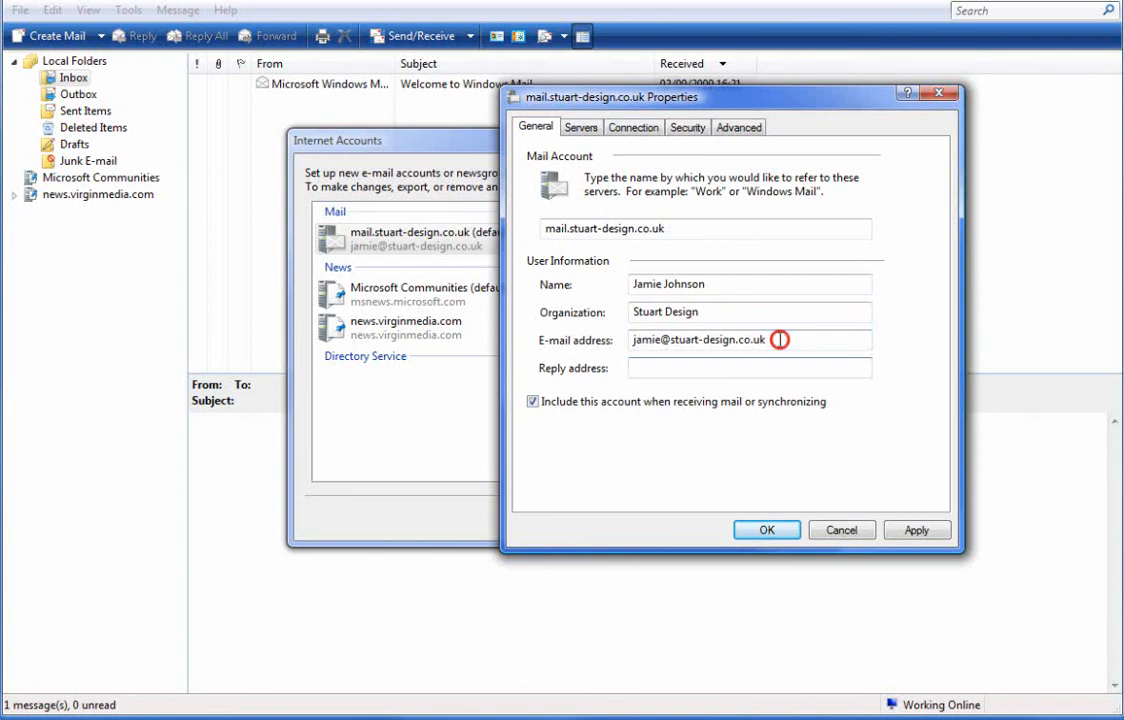
{"action": "left_click_drag", "start_coordinate": [779, 340], "coordinate": [627, 338]}
{"action": "right_click", "coordinate": [655, 337]}
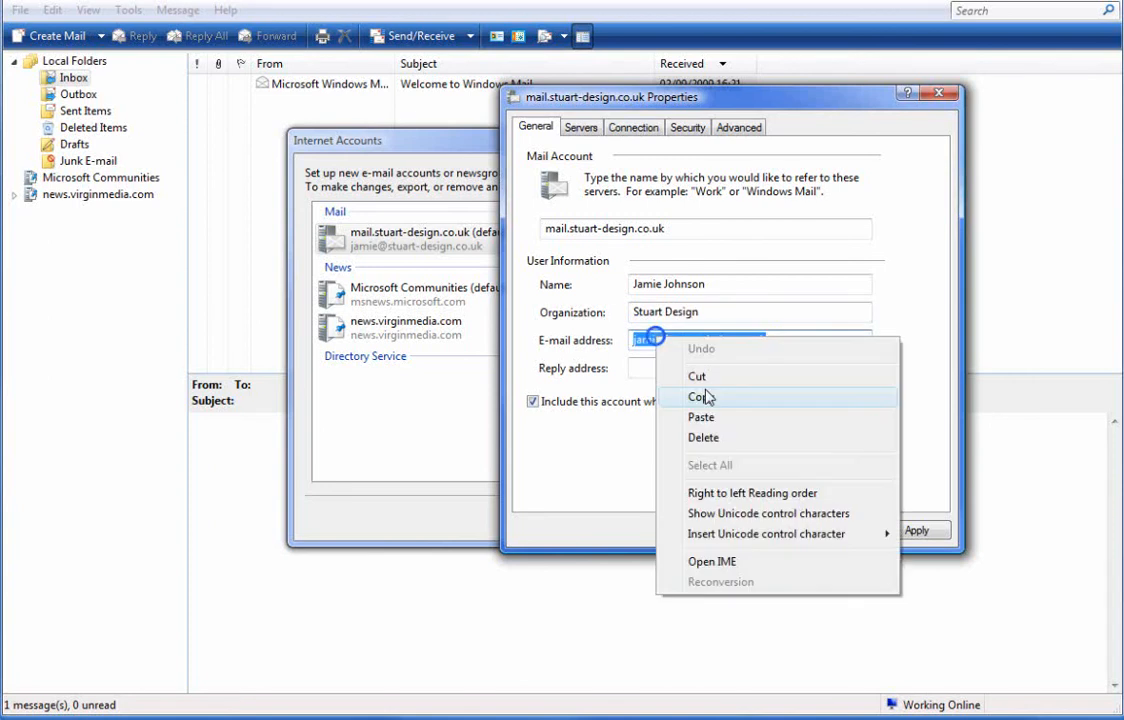
{"action": "left_click", "coordinate": [706, 397]}
{"action": "left_click", "coordinate": [706, 370]}
{"action": "right_click", "coordinate": [706, 372]}
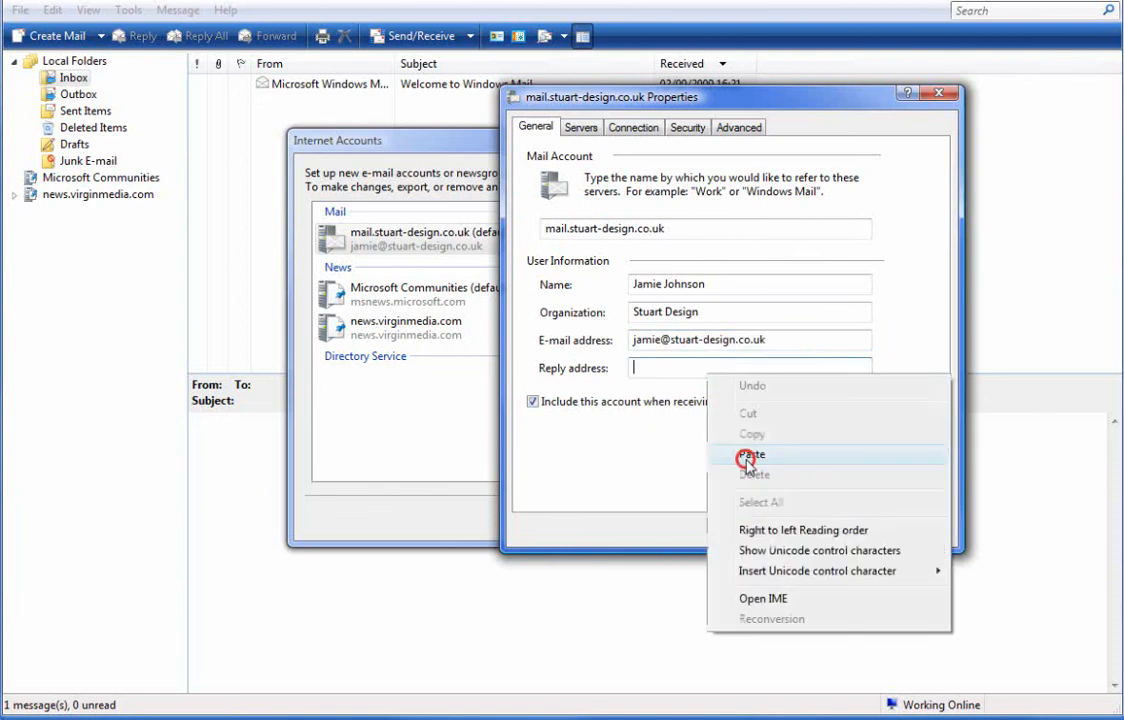
{"action": "left_click", "coordinate": [752, 455]}
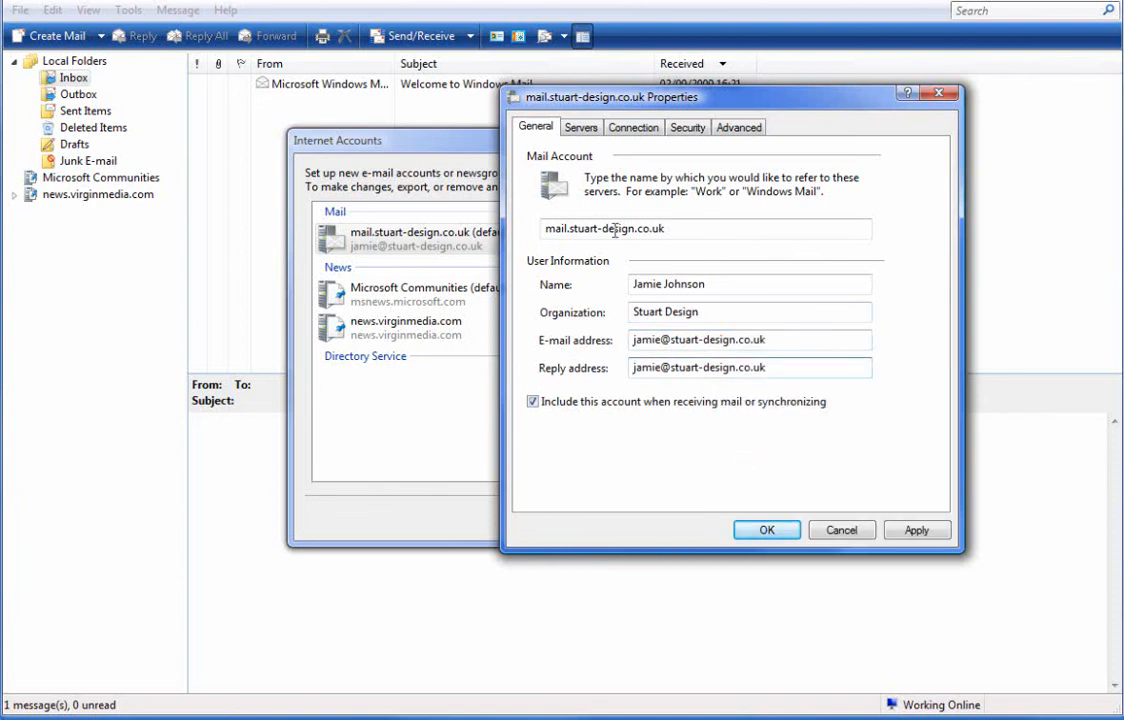
{"action": "left_click", "coordinate": [582, 130]}
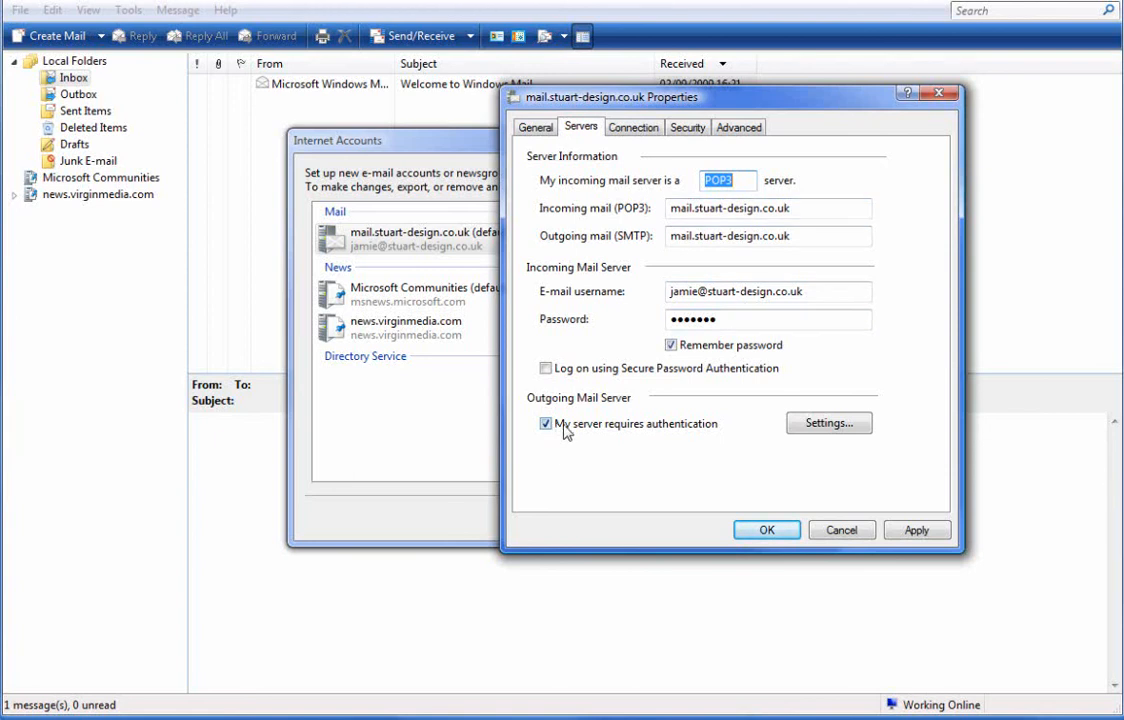
- Confirm the outgoing SMTP server logs on with the same settings as the incoming POP3 server
{"action": "left_click", "coordinate": [810, 425]}
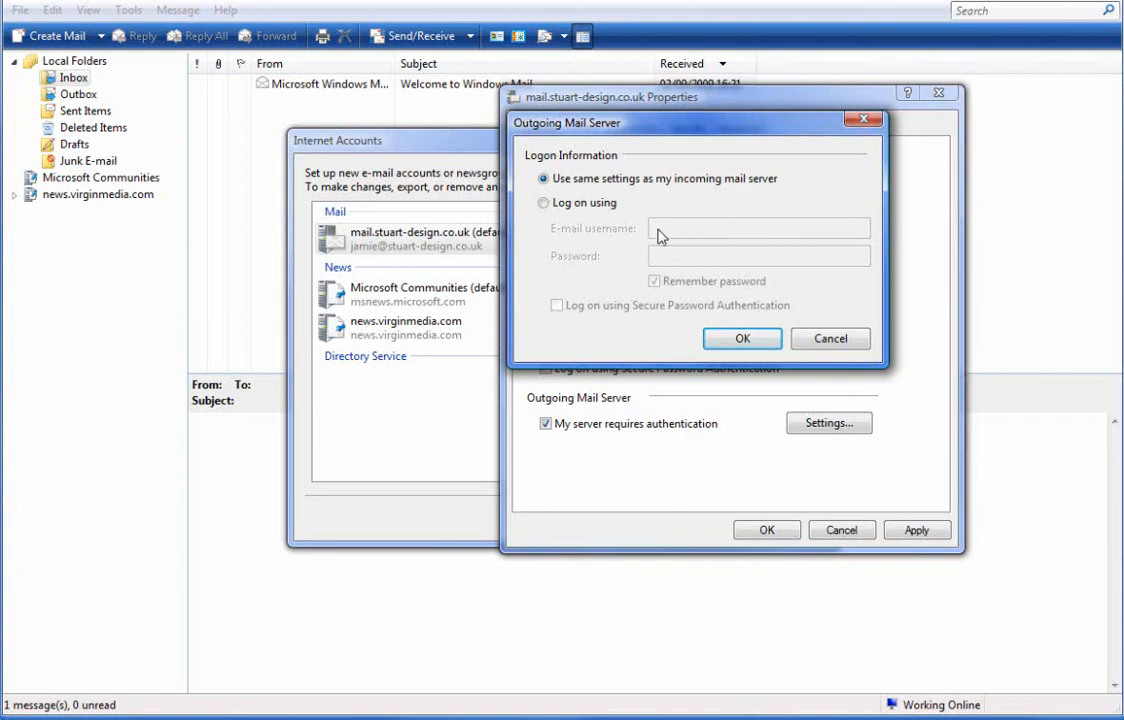
{"action": "left_click", "coordinate": [743, 339]}
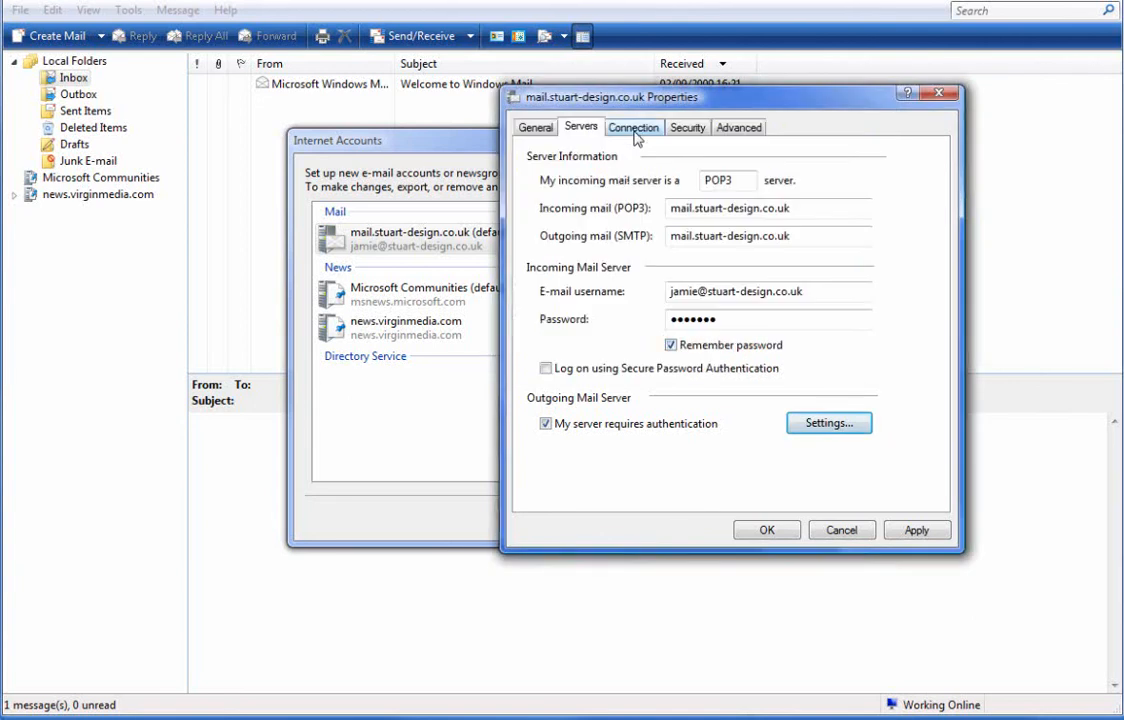
{"action": "left_click", "coordinate": [634, 129]}
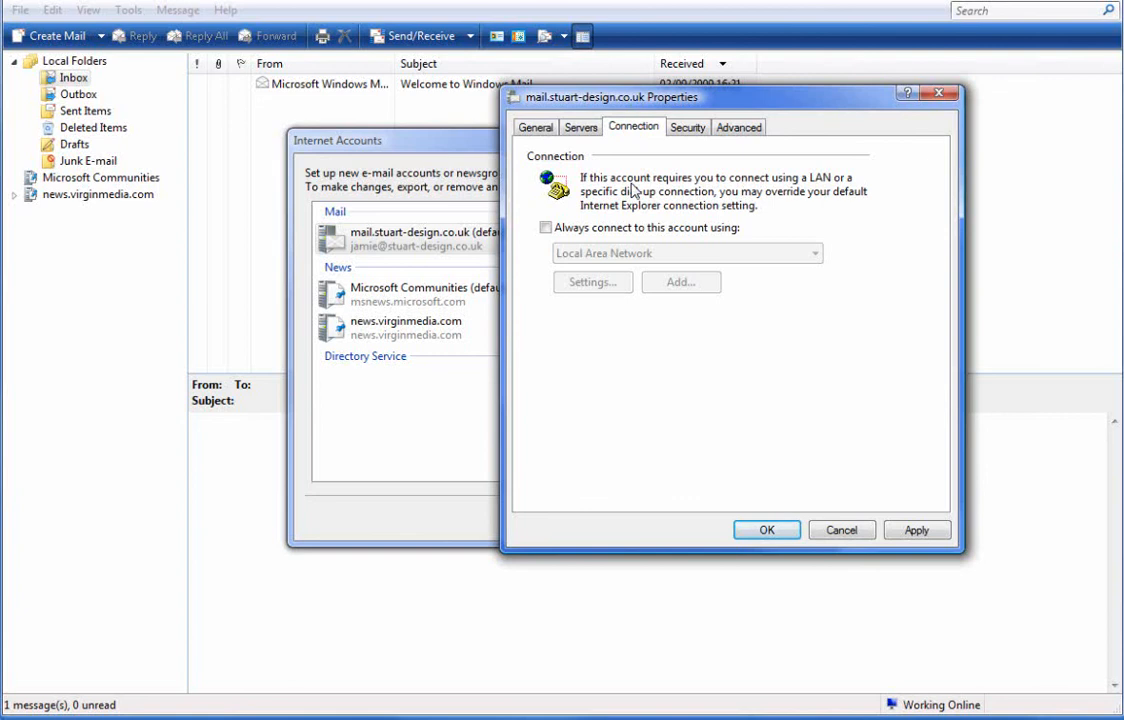
- Move from Security to the Advanced tab showing SMTP port 25 and POP3 port 110, without SSL
{"action": "left_click", "coordinate": [690, 130]}
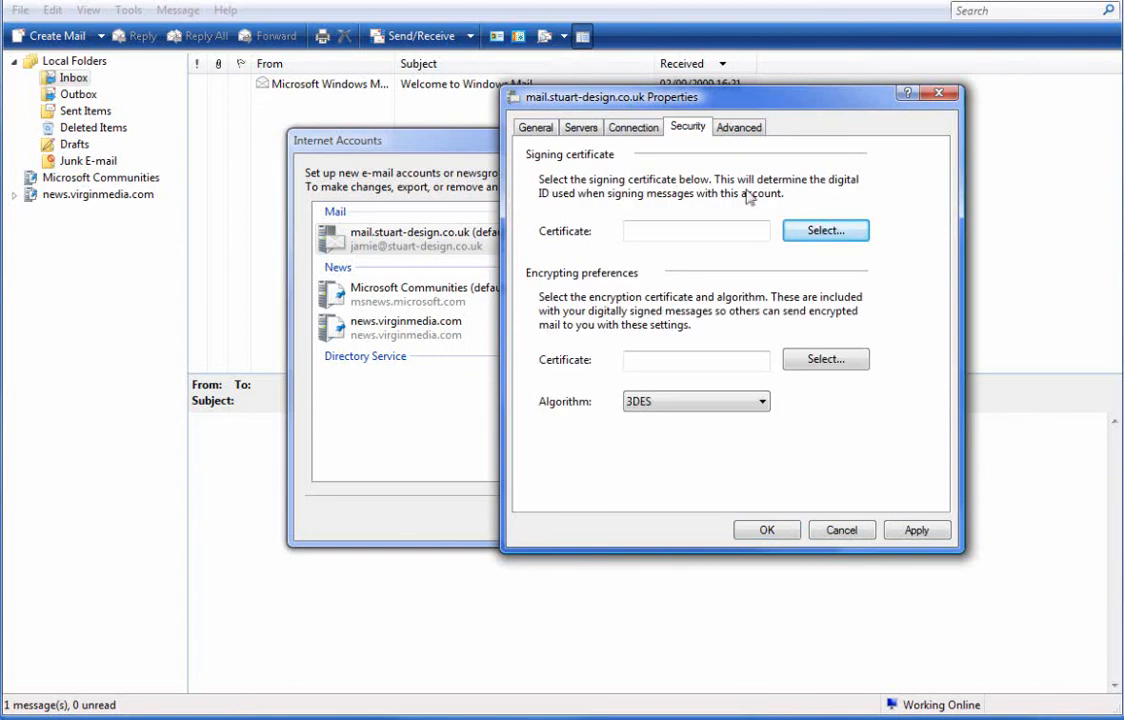
{"action": "left_click", "coordinate": [733, 131]}
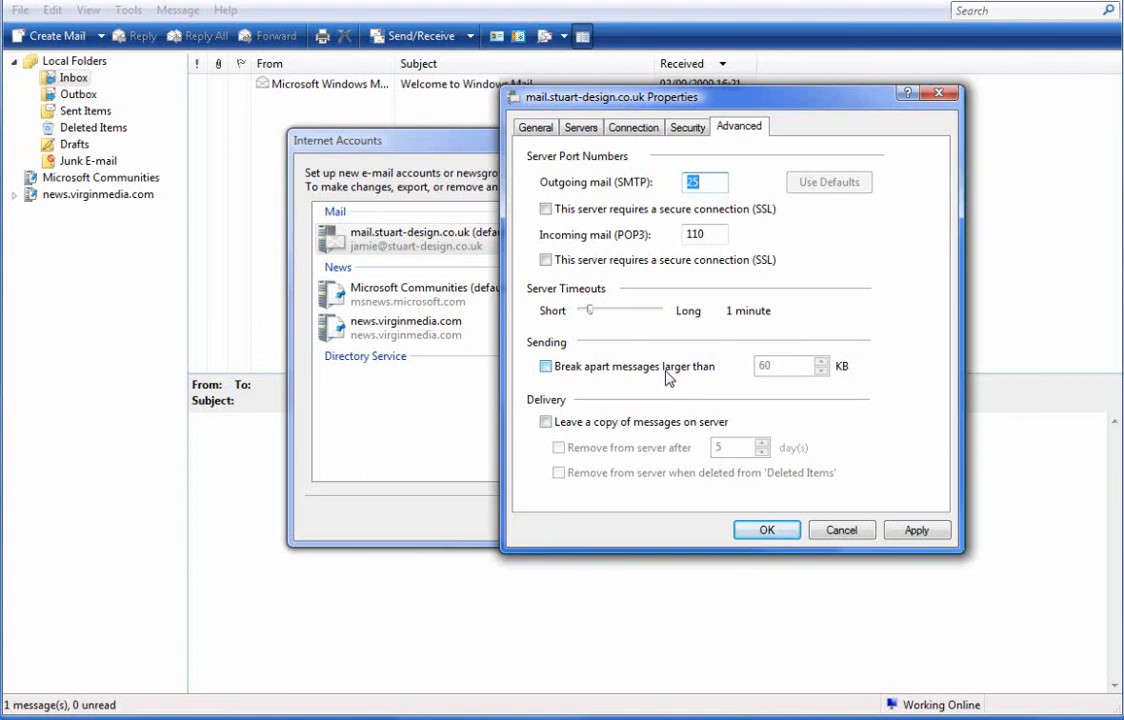
- Enable Leave a copy on server, Remove after 31 days, and Remove when deleted from Deleted Items, then save
{"action": "left_click", "coordinate": [546, 422]}
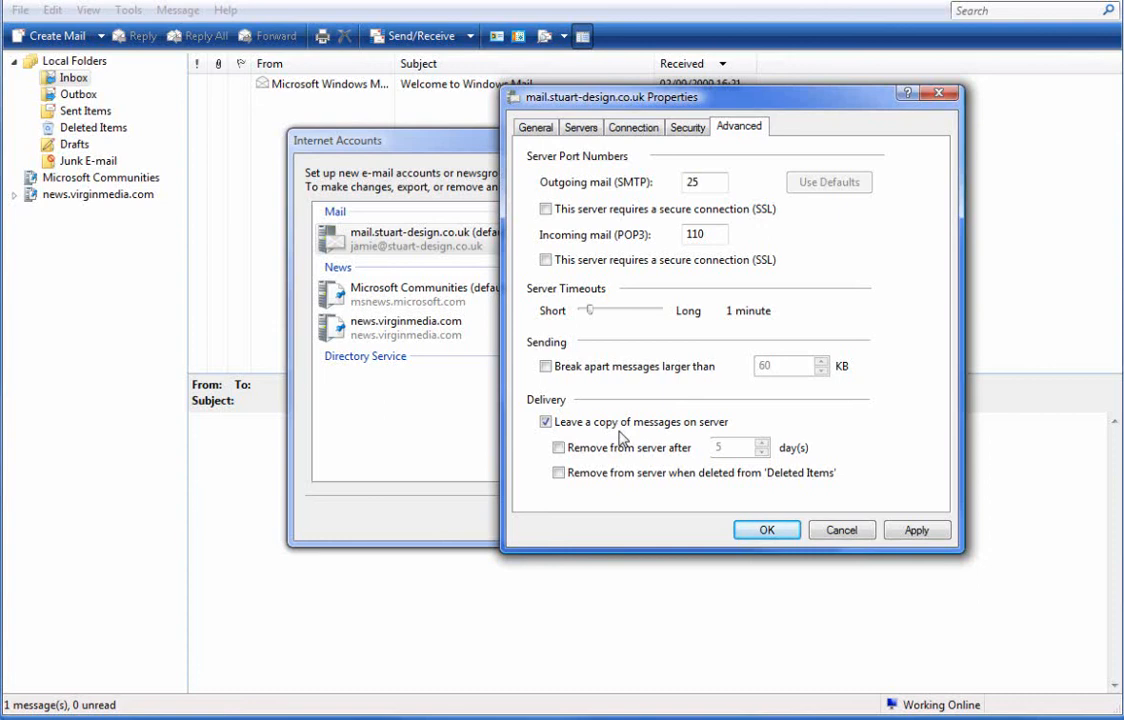
{"action": "left_click", "coordinate": [559, 448]}
{"action": "double_click", "coordinate": [735, 444]}
{"action": "type", "text": "31"}
{"action": "left_click", "coordinate": [558, 472]}
{"action": "left_click", "coordinate": [768, 531]}
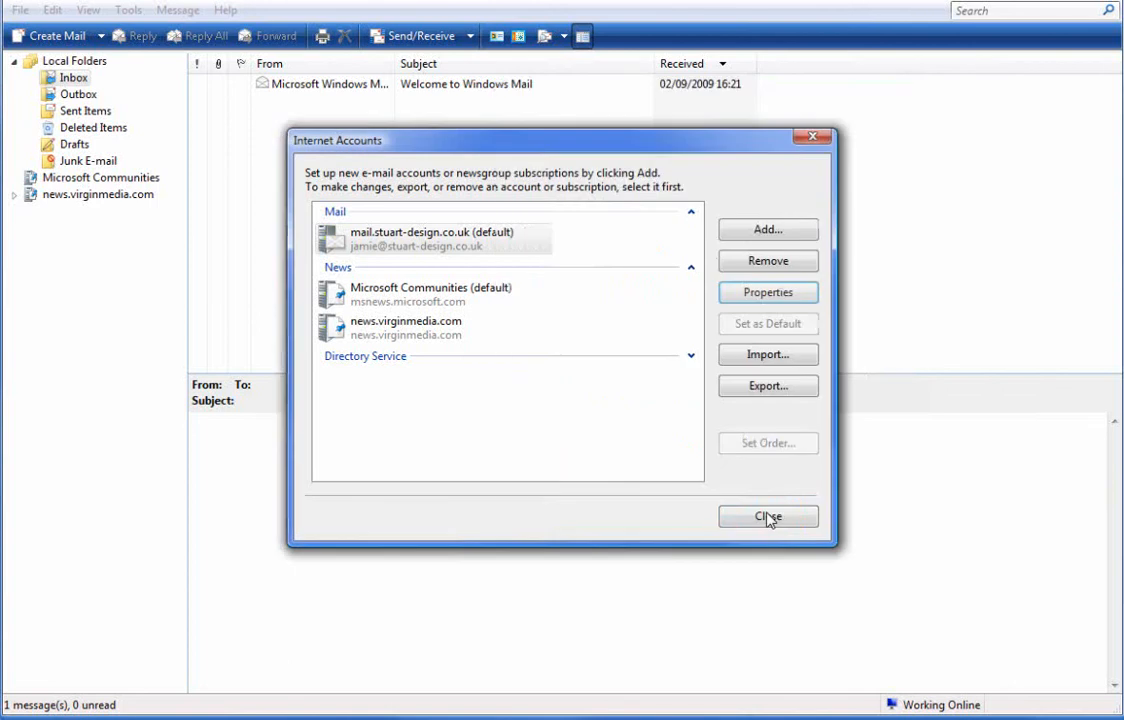
{"action": "left_click", "coordinate": [767, 516]}
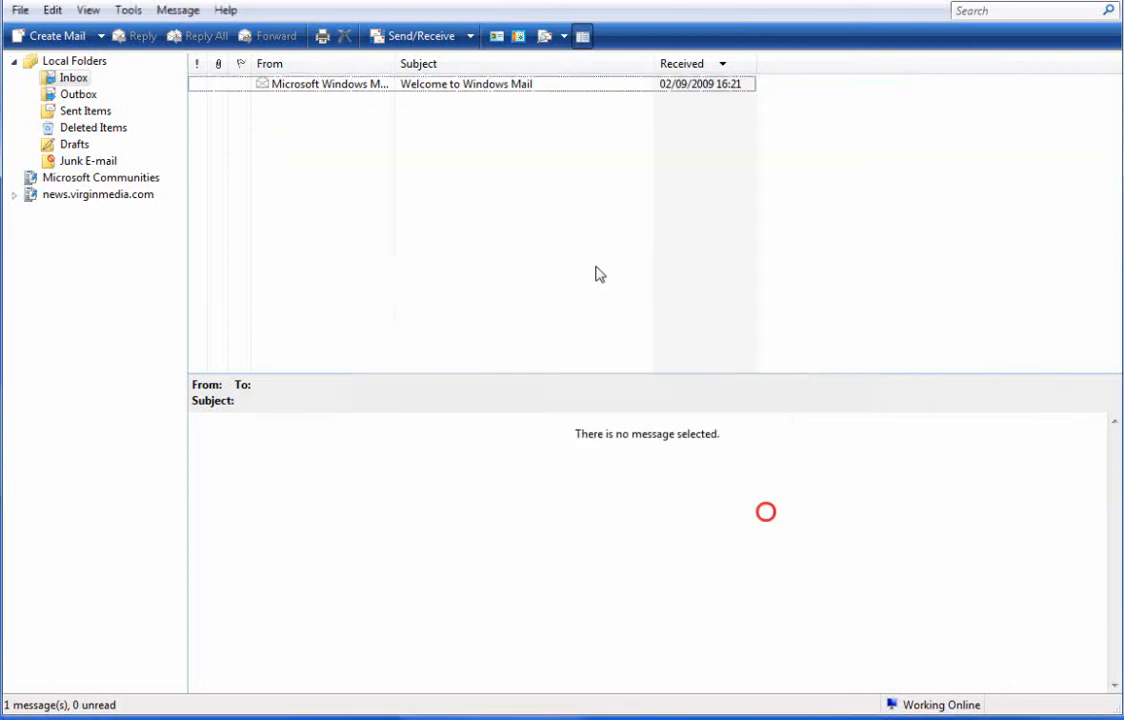
- Run Send/Receive and open the newly arrived 'Test Email' from the Inbox in its own window
{"action": "left_click", "coordinate": [441, 40]}
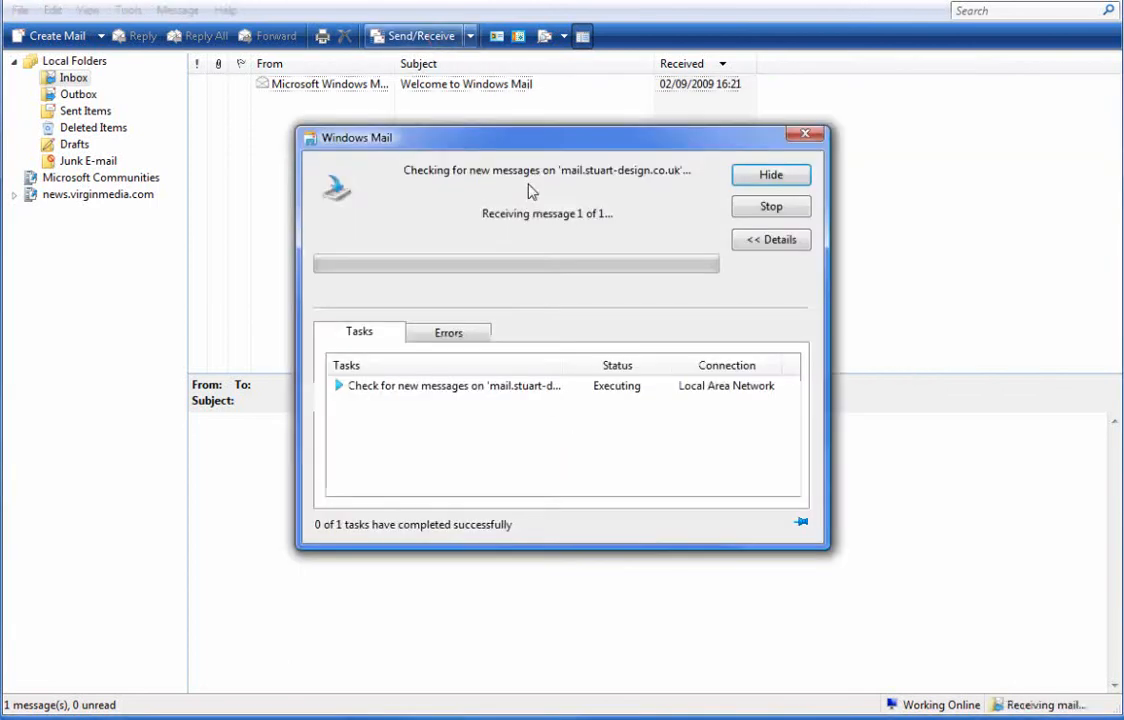
{"action": "left_click", "coordinate": [428, 216]}
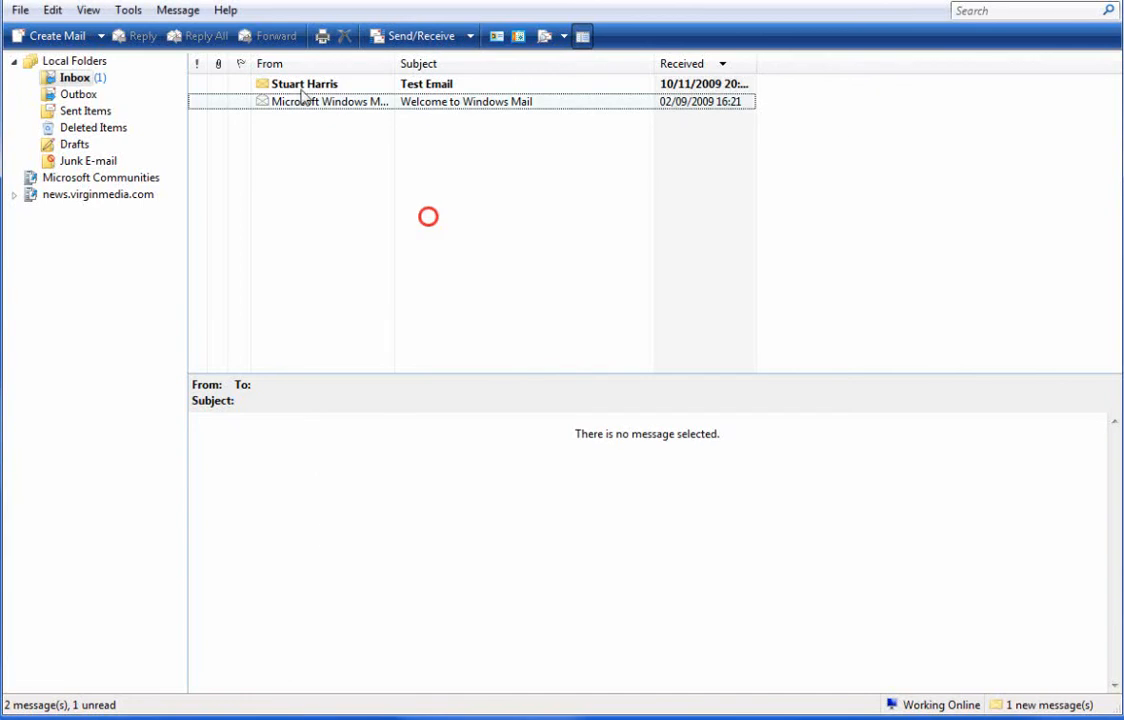
{"action": "left_click", "coordinate": [488, 89]}
{"action": "double_click", "coordinate": [500, 89]}
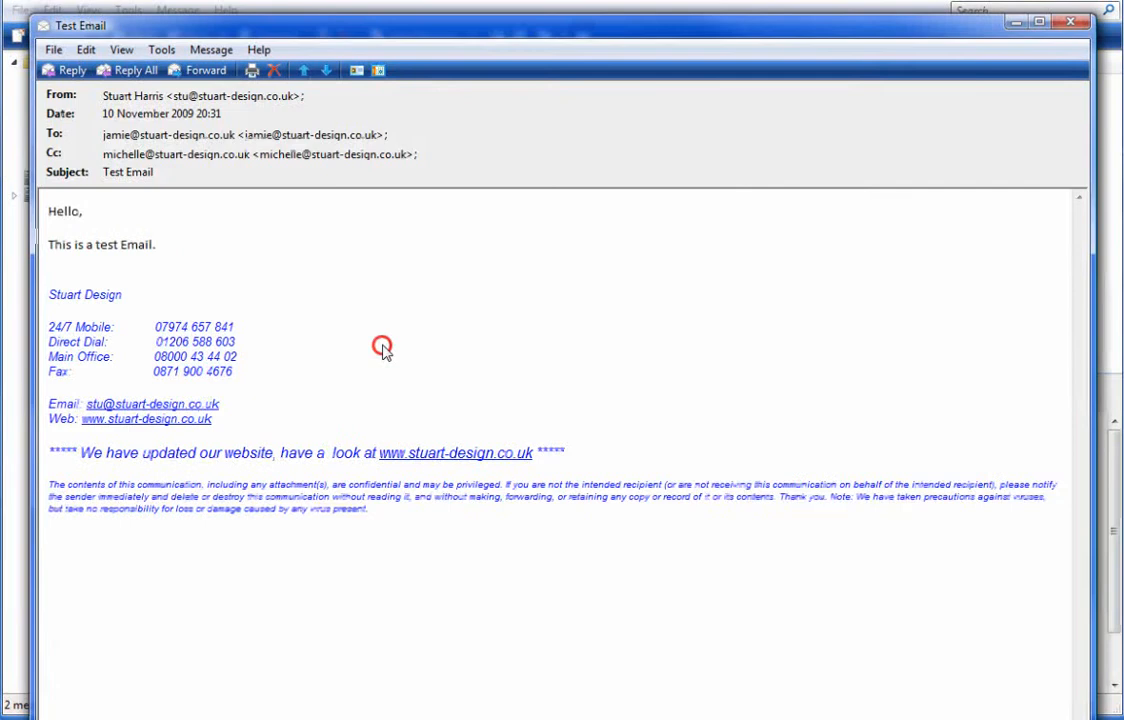